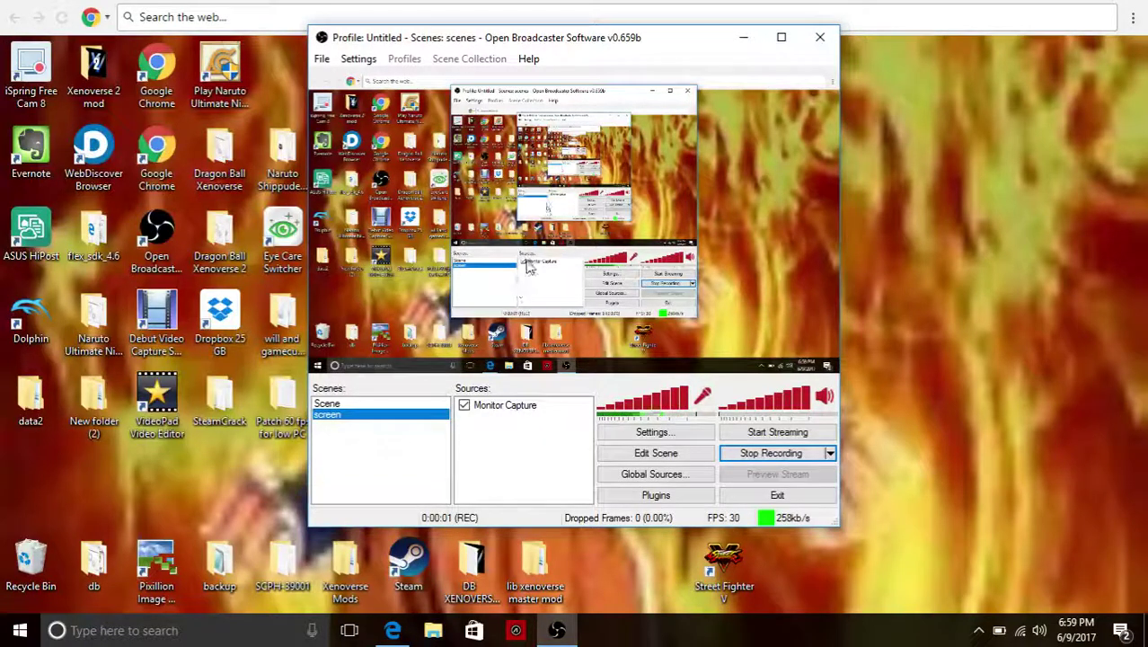
Minimize the recording software, switch to Microsoft Edge and close the MEGA cloud drive page
left_click(742, 41)
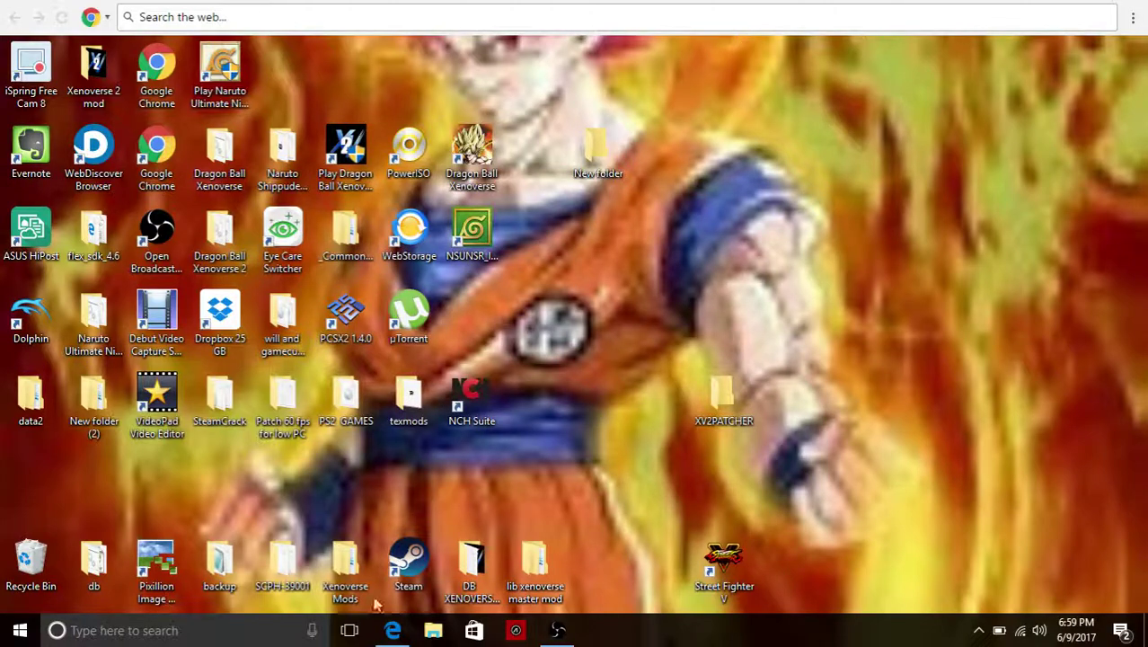
left_click(392, 629)
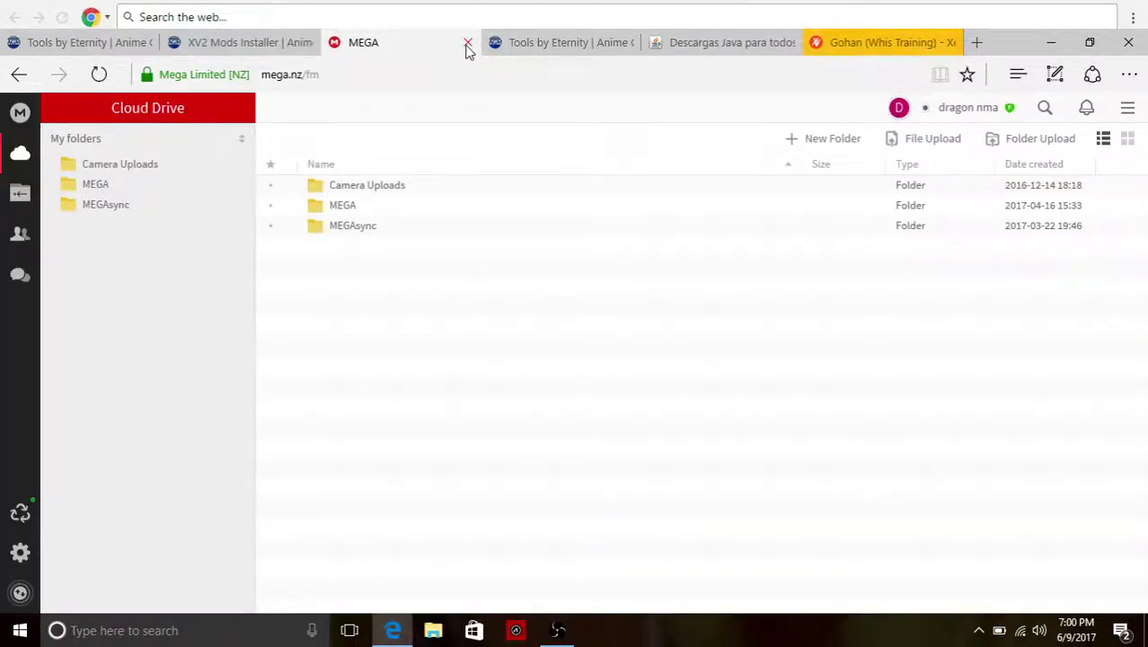
key("ctrl+w")
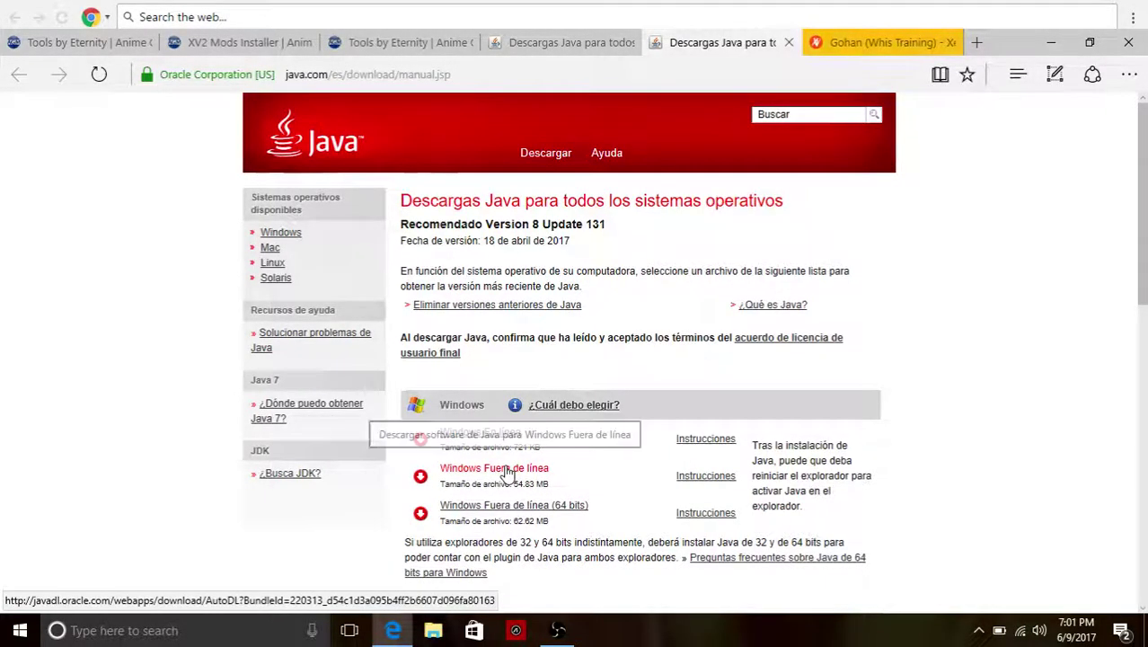
Request the Java "Windows Fuera de línea" installer, dismiss the download without saving, and return to the XV2 Mods Installer thread
left_click(507, 474)
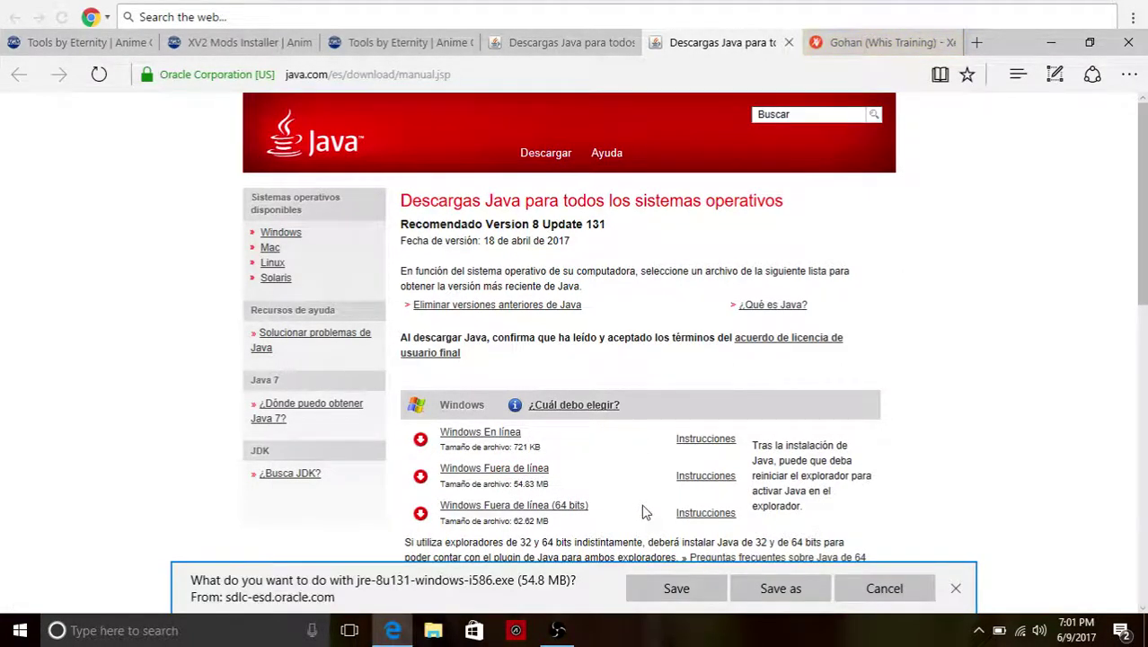
left_click(957, 586)
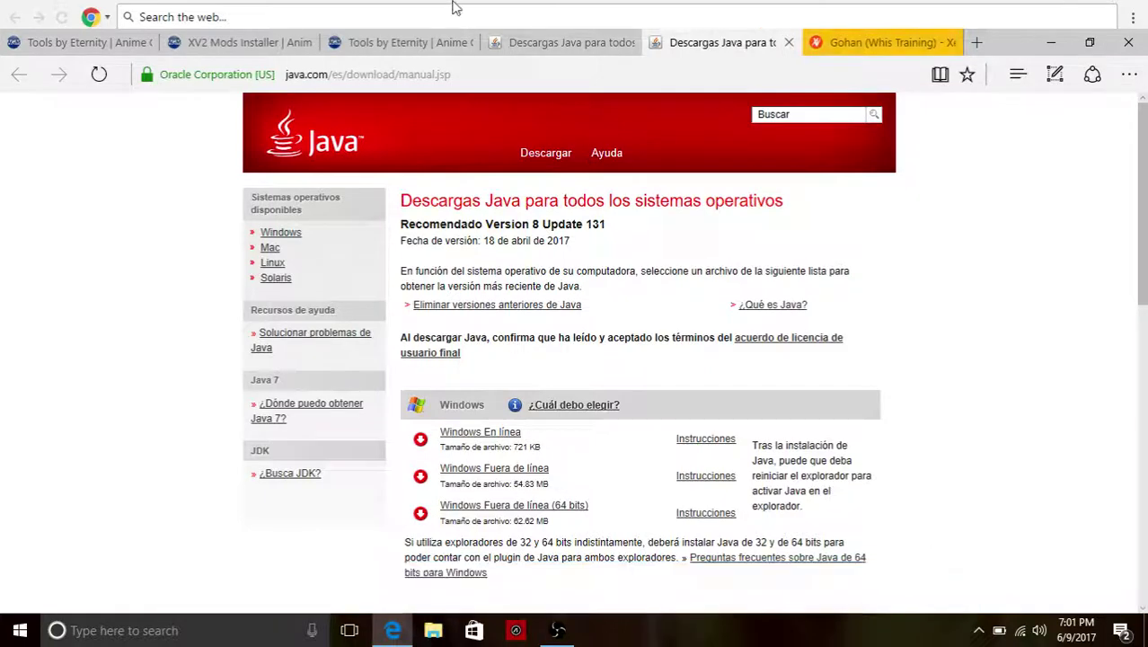
left_click(258, 41)
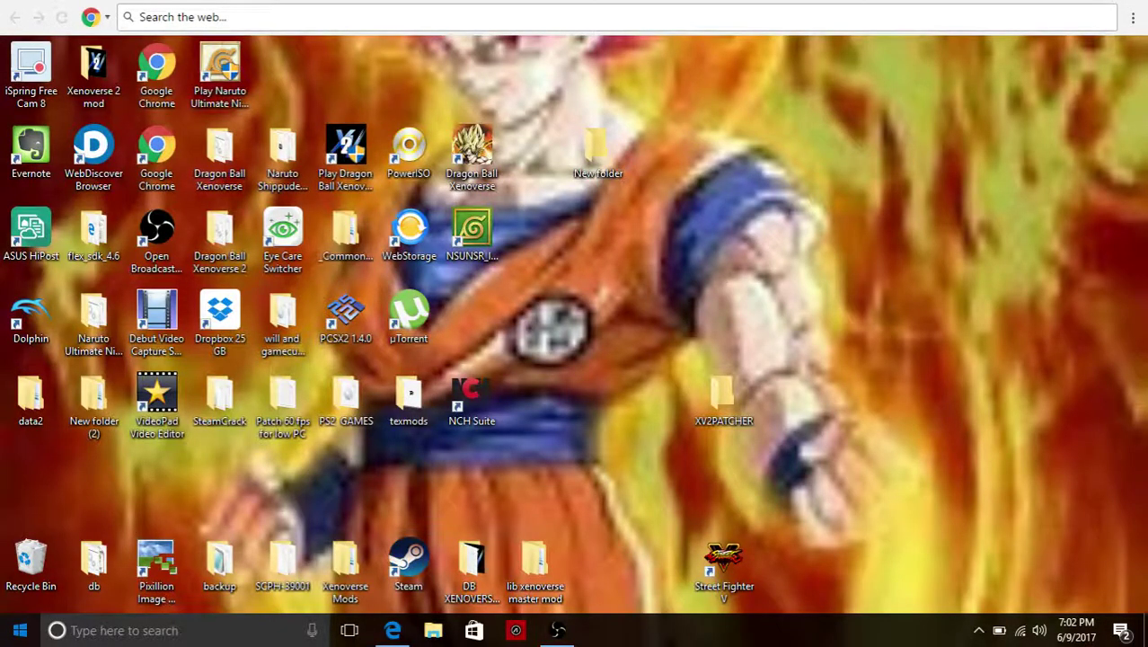
Open WinRAR on the Downloads folder, dismiss its licence reminder and maximize its window
left_click(20, 630)
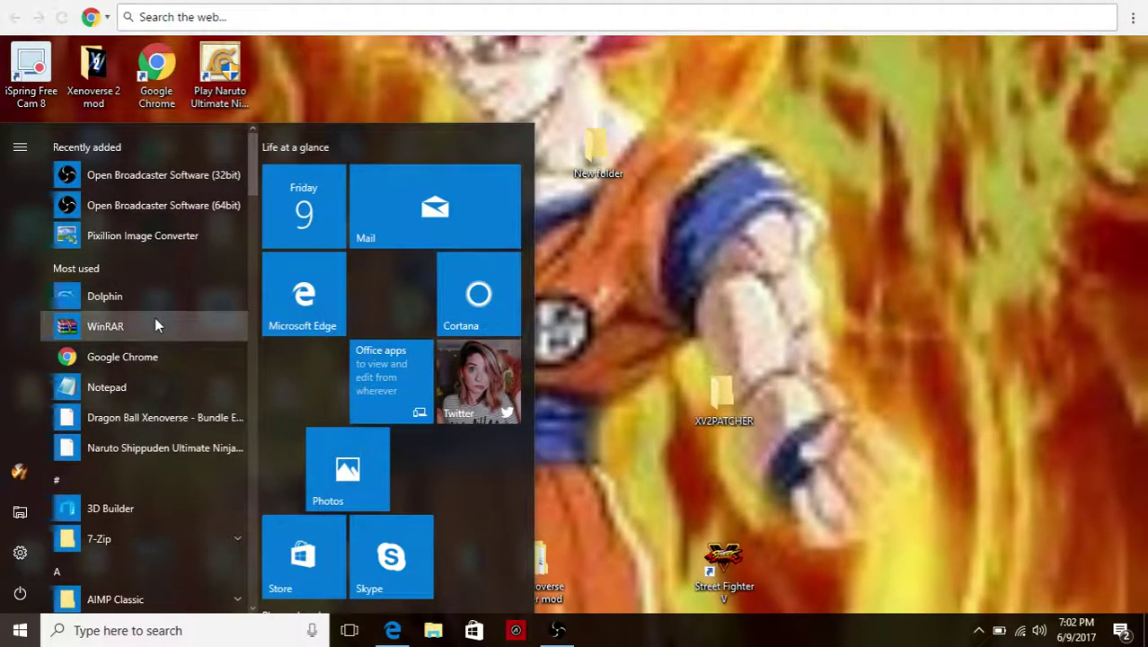
left_click(422, 8)
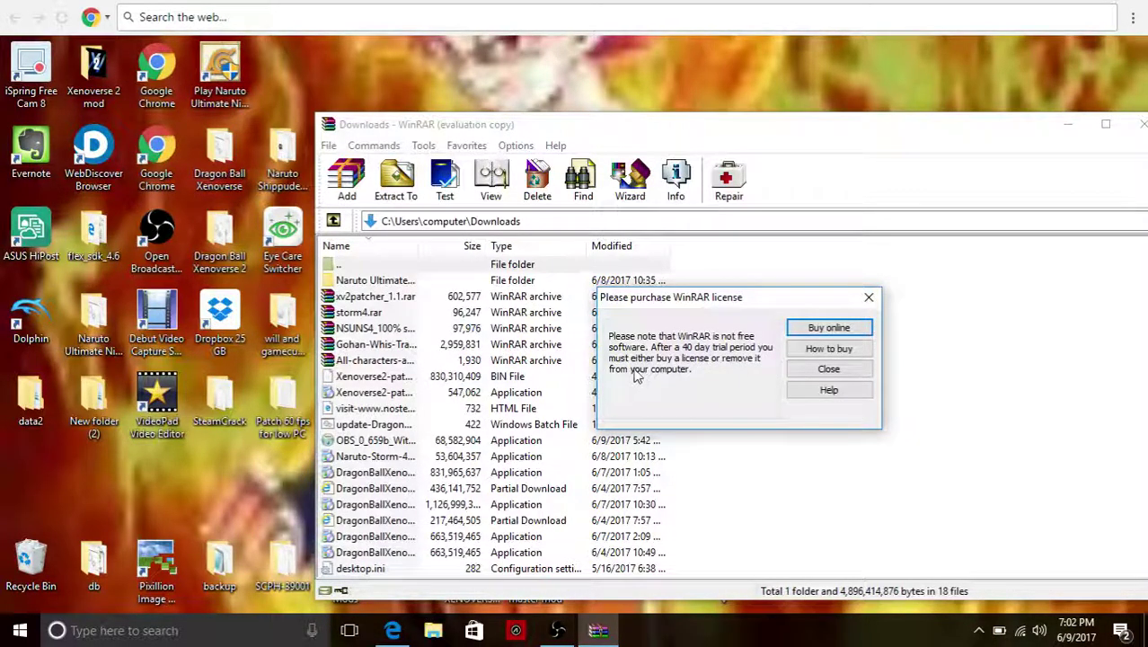
left_click(868, 297)
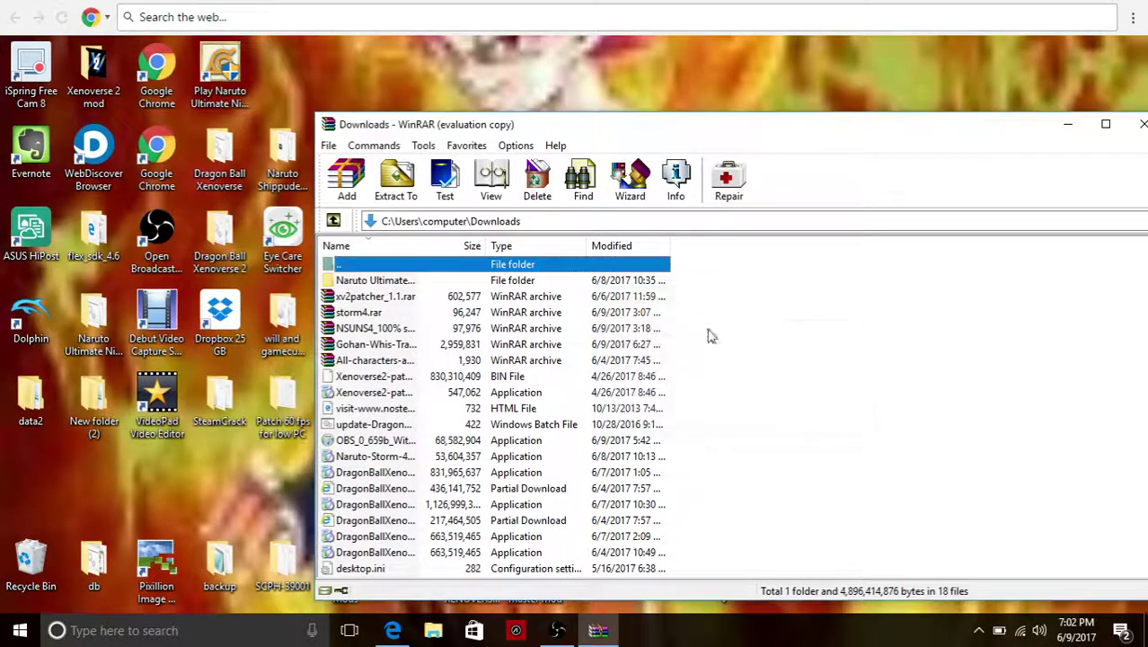
left_click(688, 331)
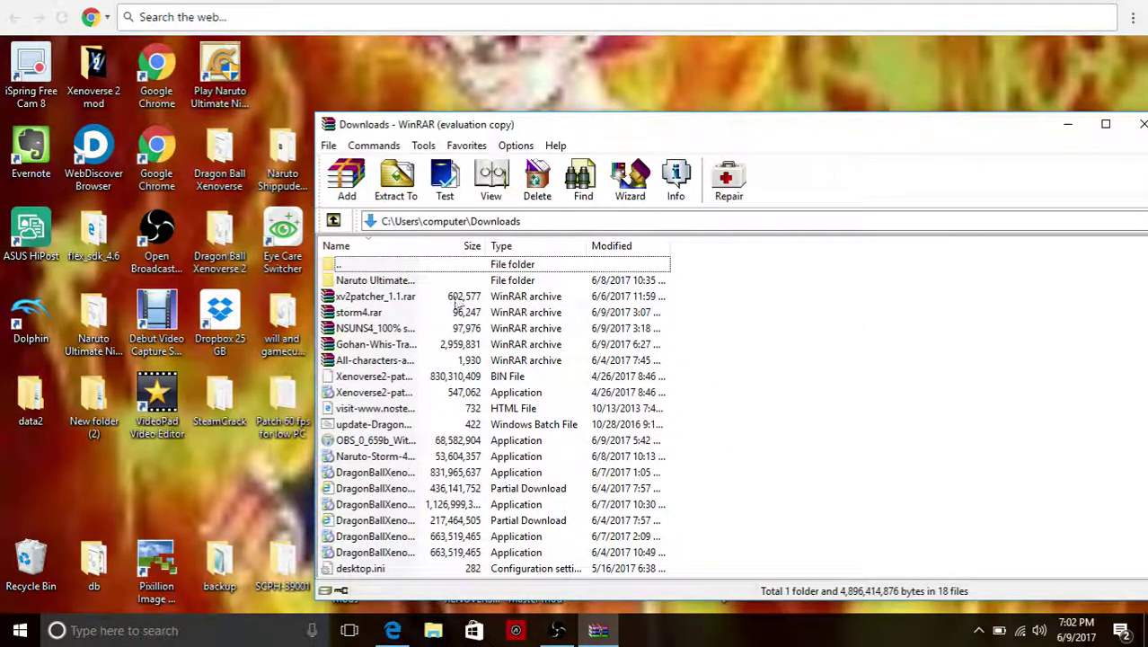
left_click(442, 327)
left_click(446, 313)
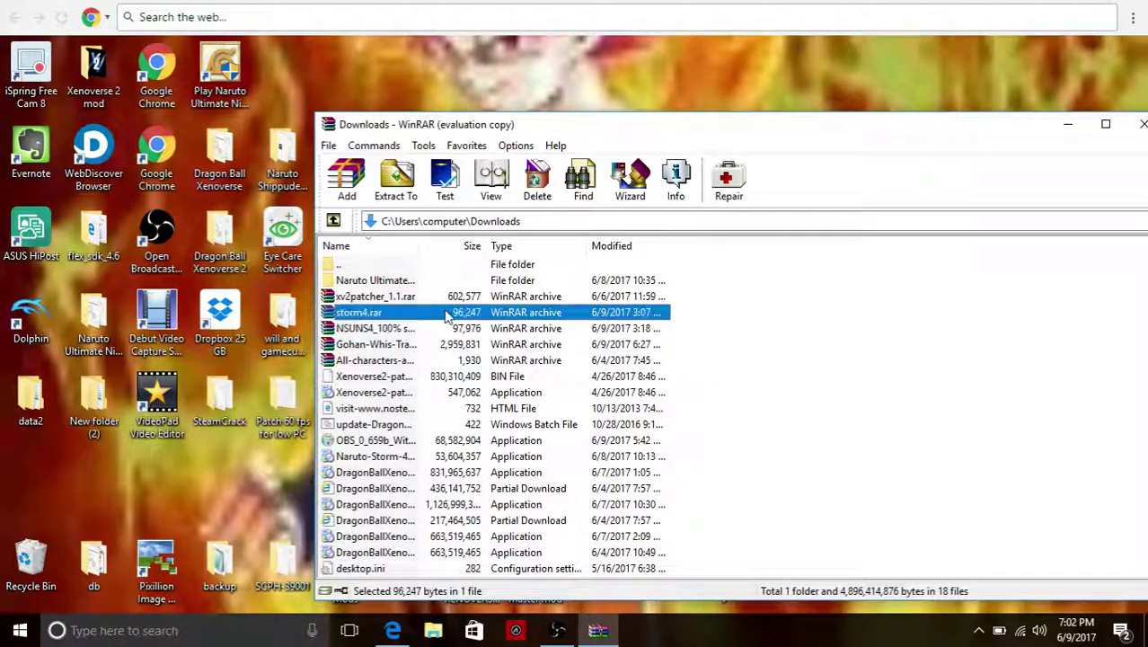
left_click(453, 303)
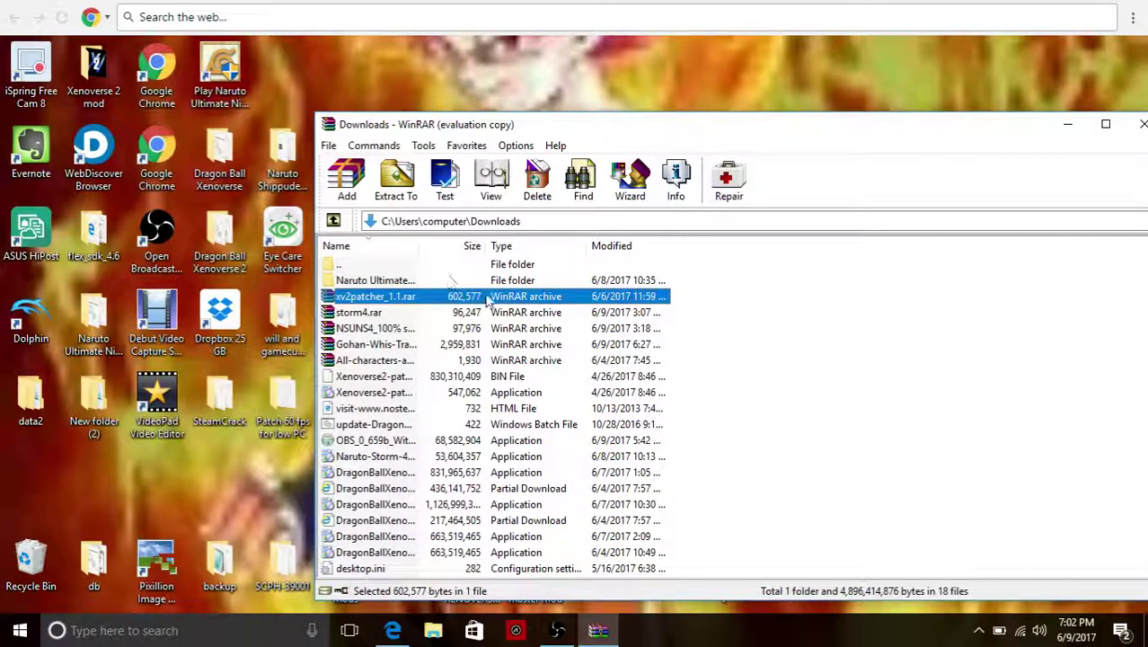
left_click(1106, 123)
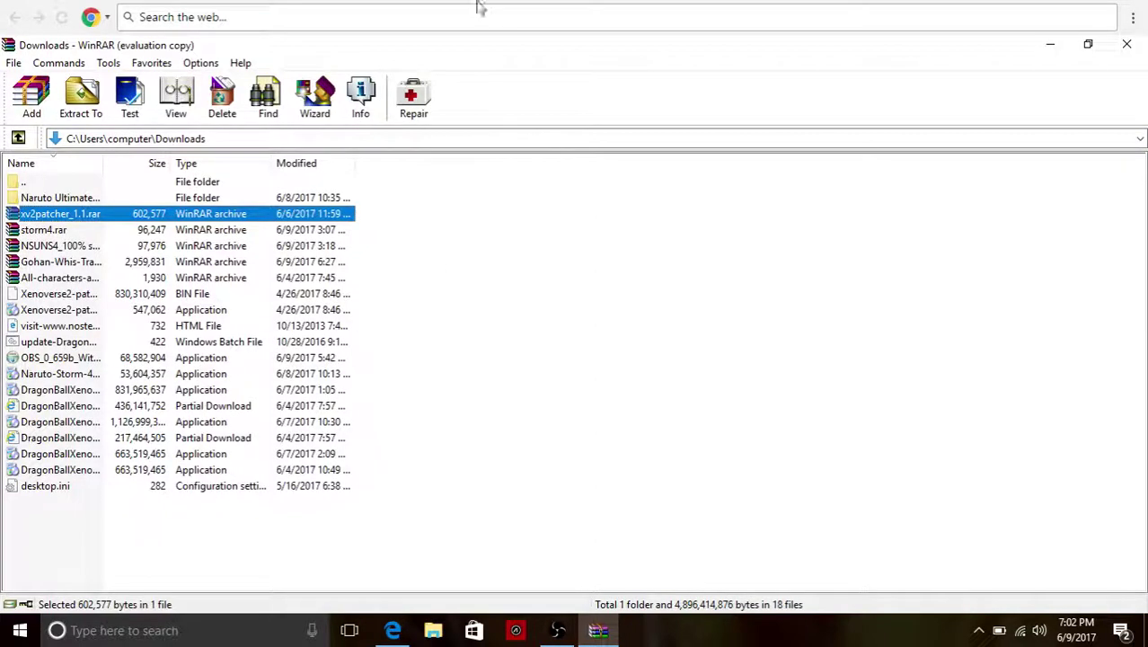
Open storm4.rar and extract storm4.s into the desktop folder named New folder
left_click(132, 232)
double_click(132, 232)
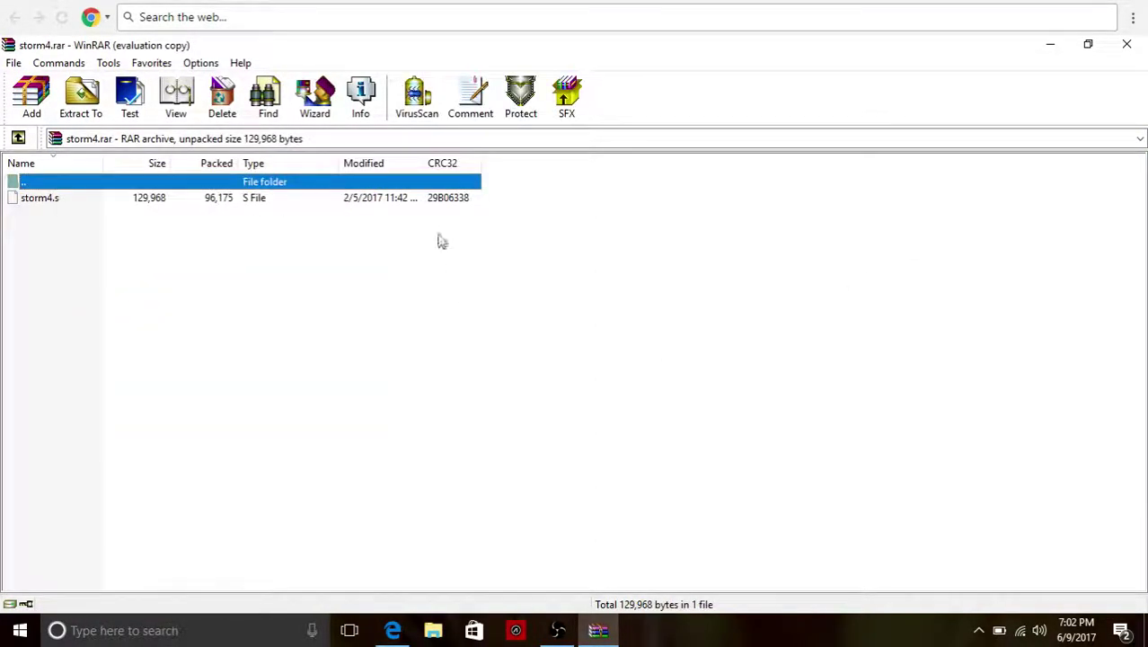
left_click(1089, 49)
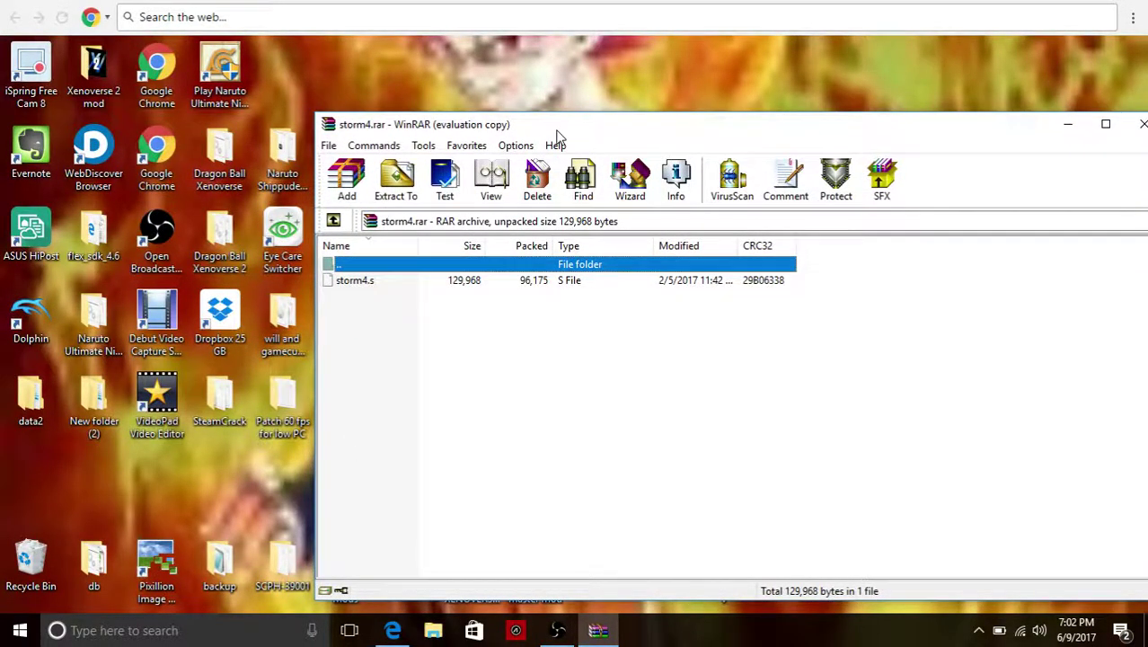
left_click_drag(556, 135, 553, 194)
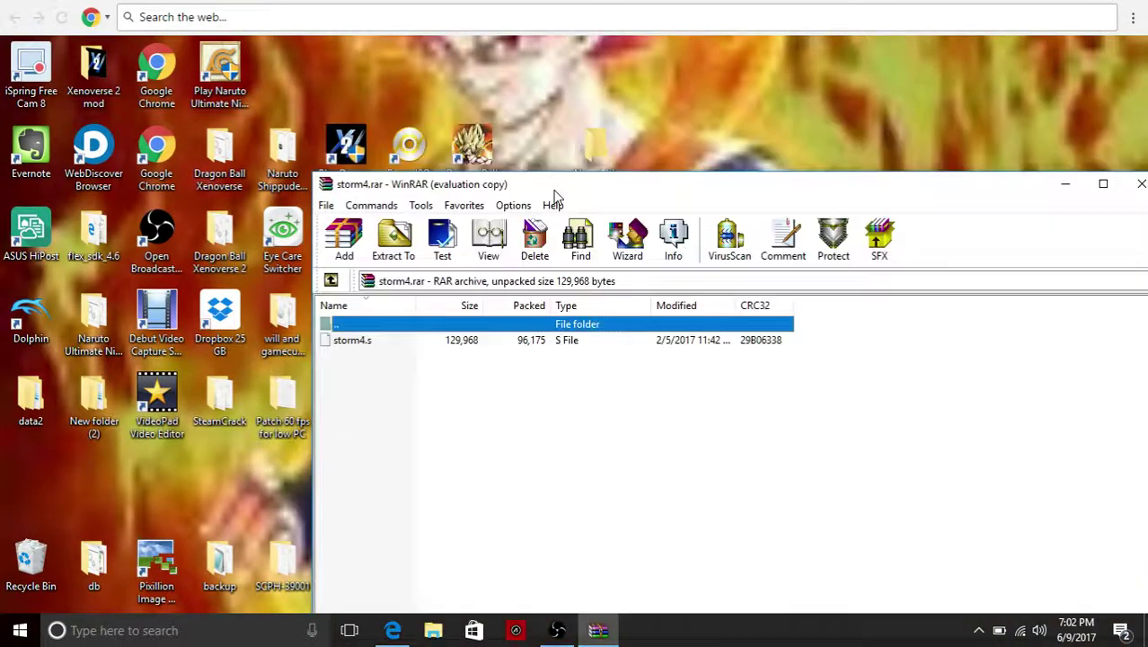
left_click(466, 342)
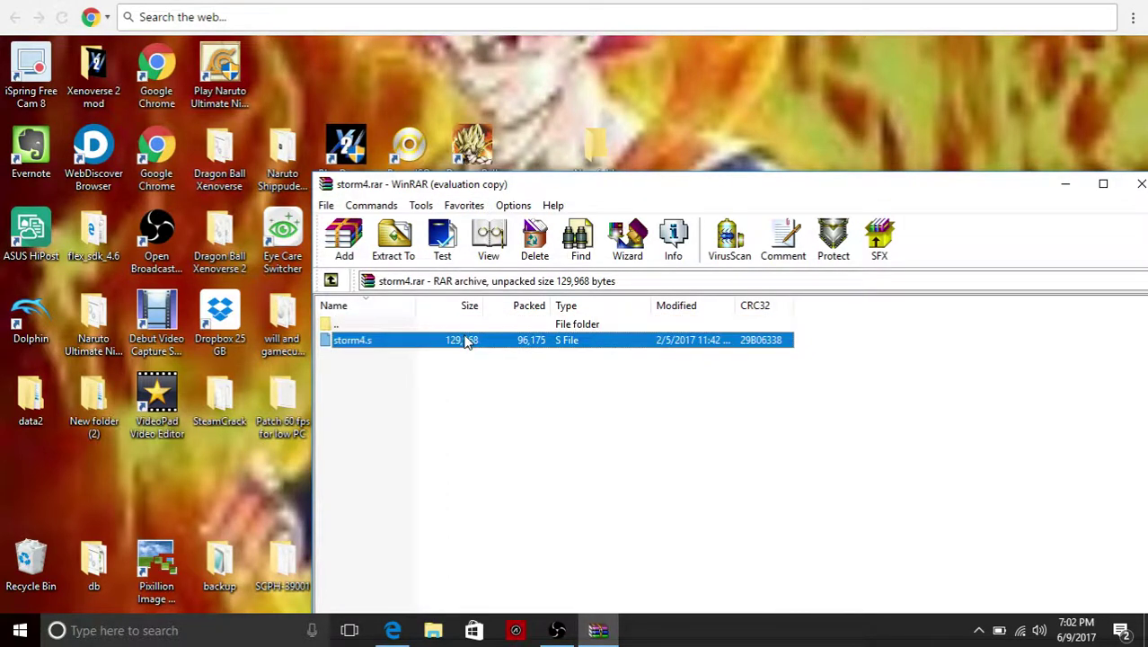
left_click_drag(530, 150, 597, 132)
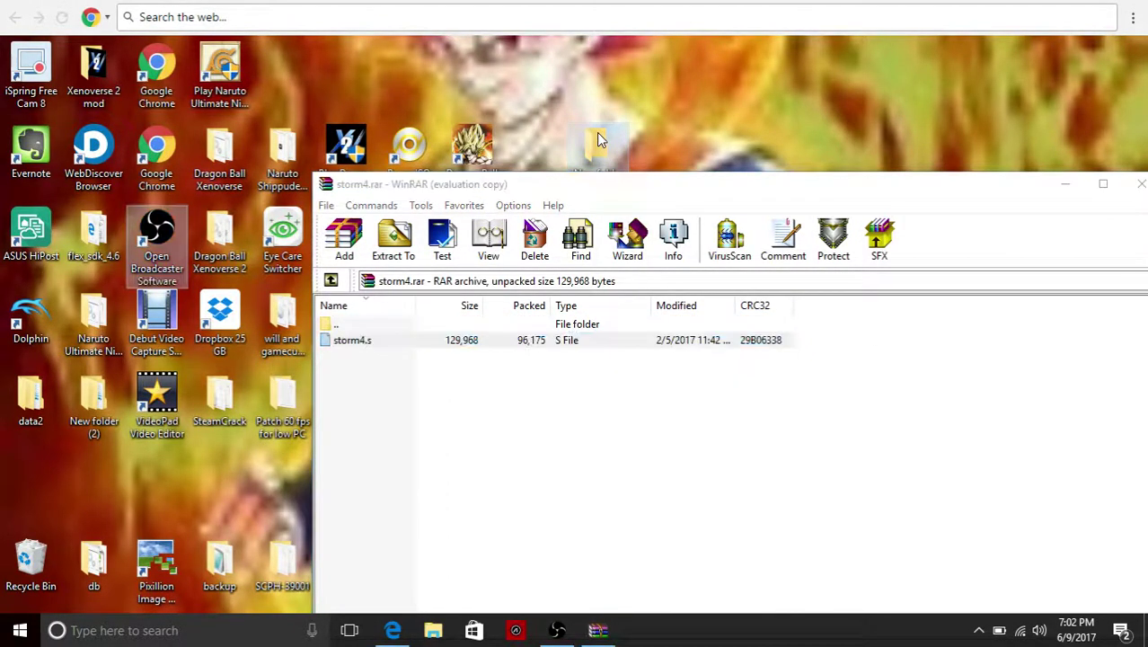
Permanently delete storm4.s from New folder and close WinRAR
double_click(597, 151)
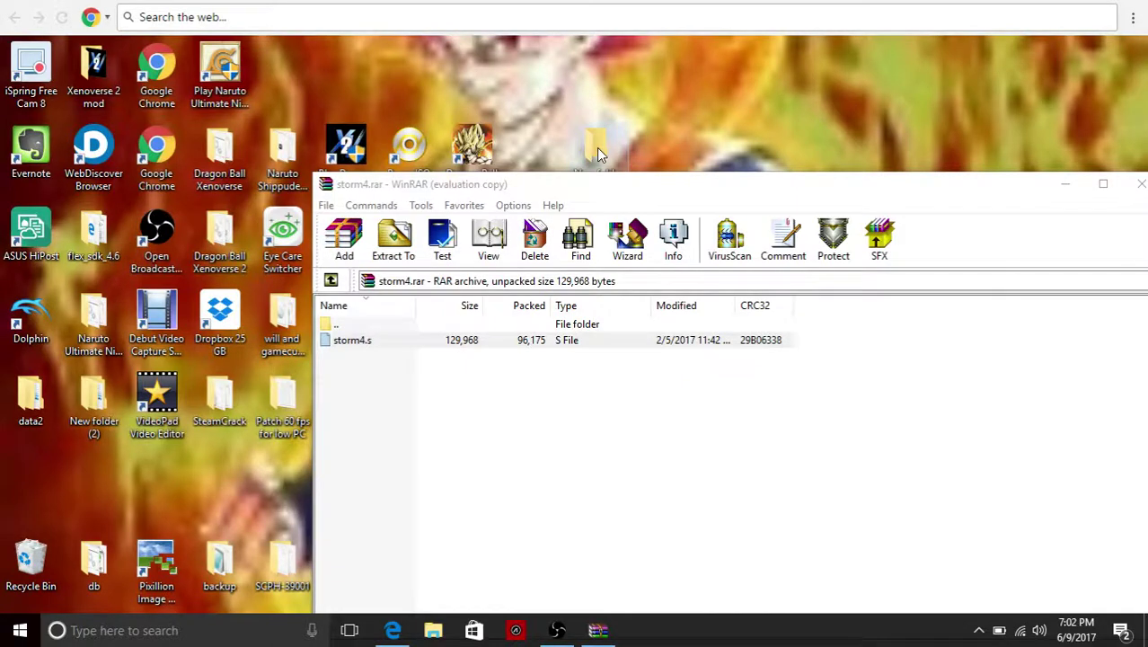
left_click(265, 372)
left_click(379, 282)
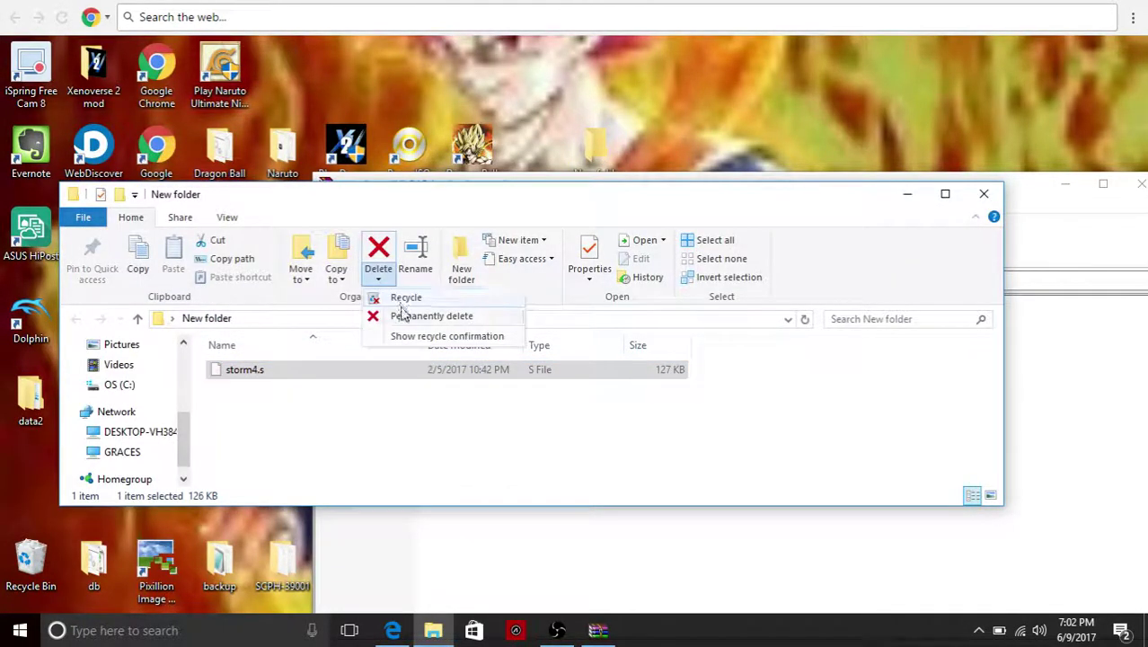
left_click(402, 315)
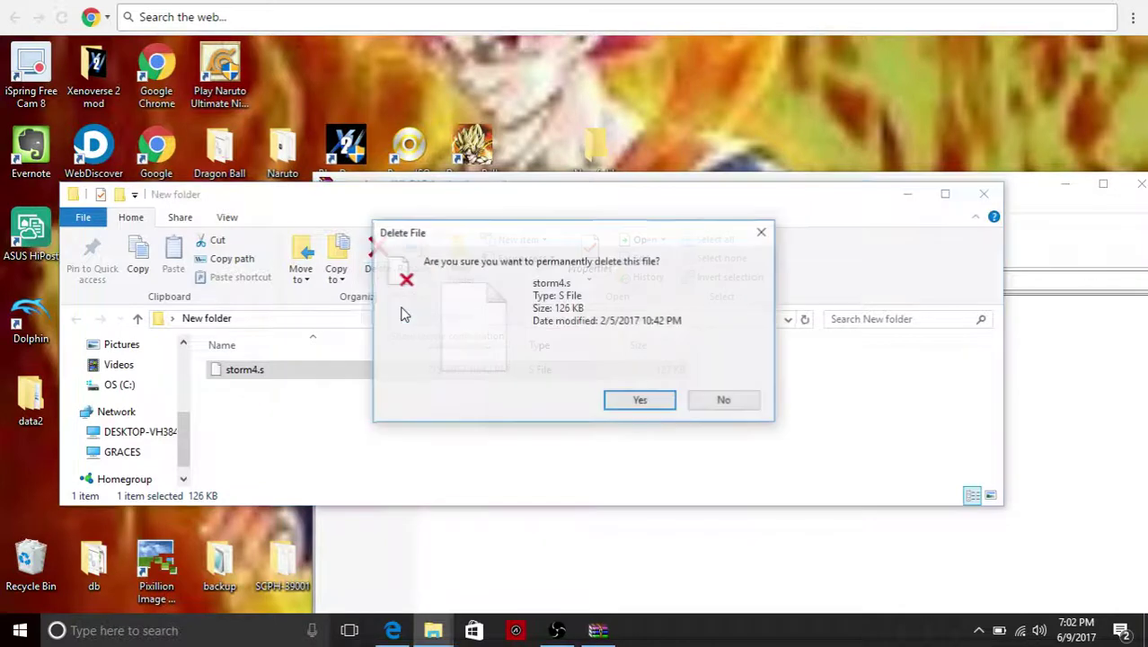
left_click(636, 401)
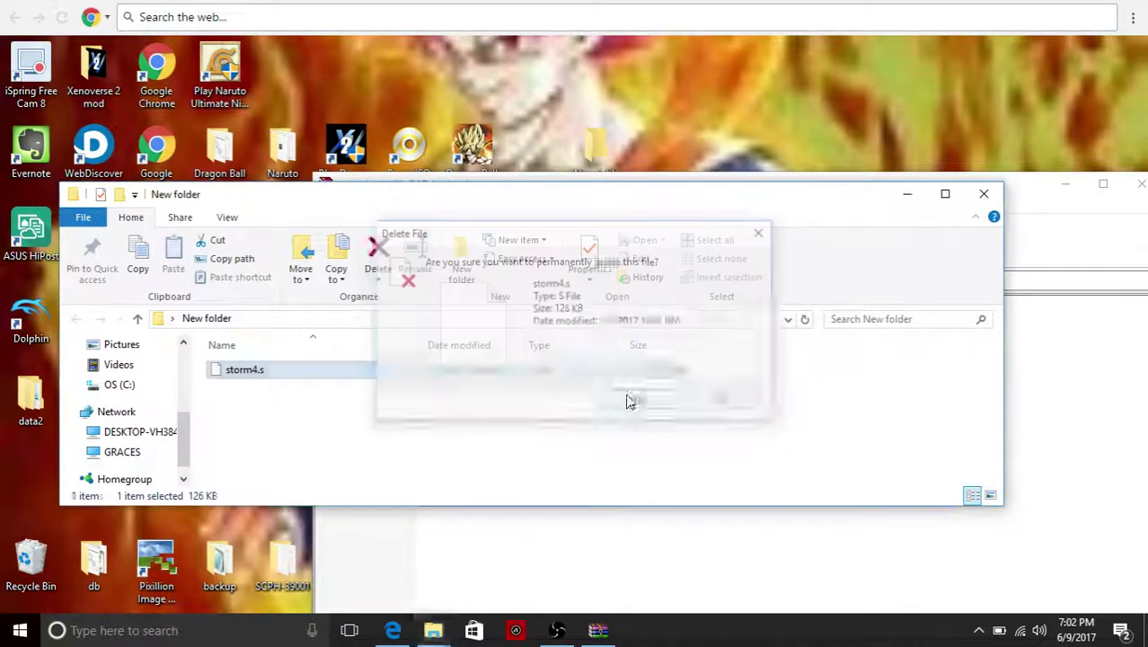
left_click(984, 194)
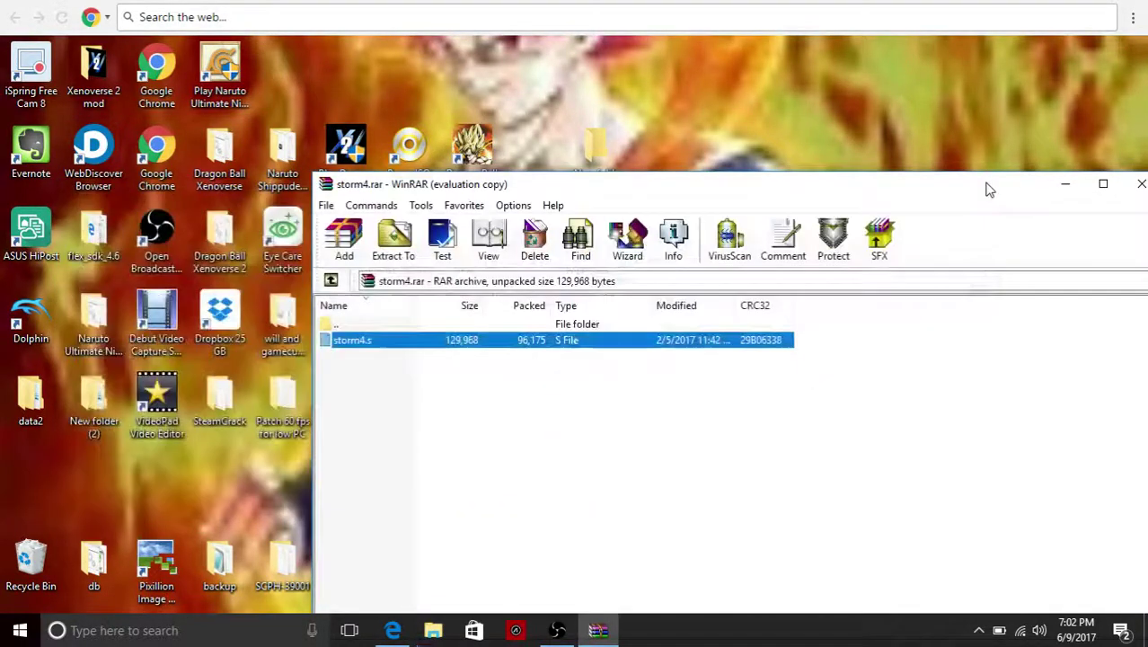
left_click(1141, 183)
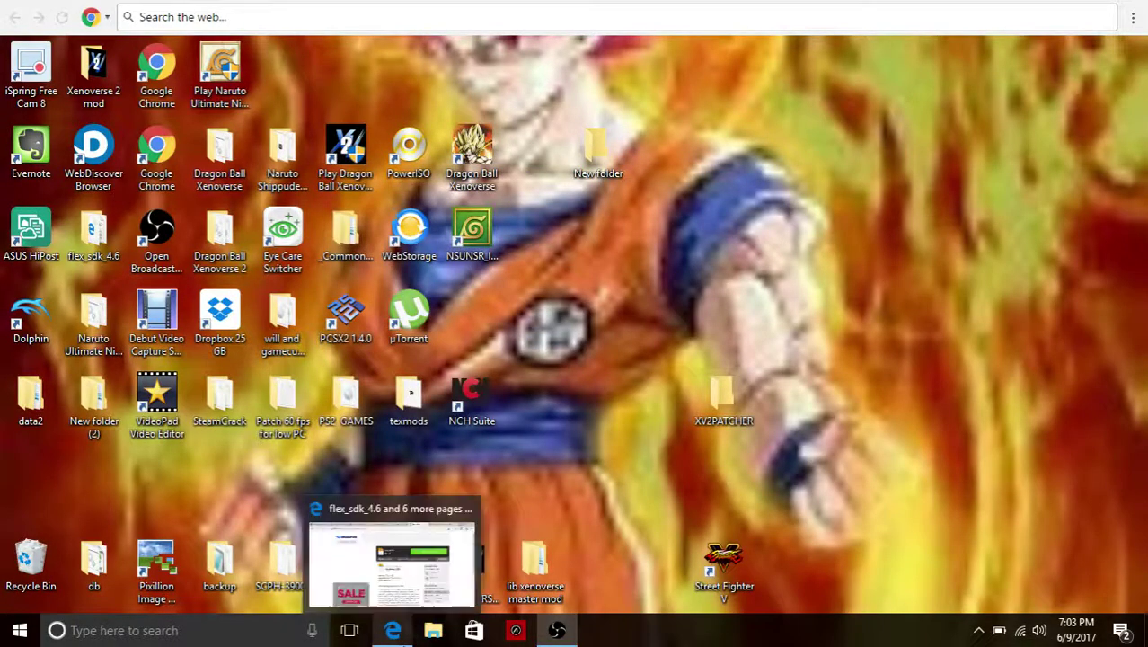
Return to Microsoft Edge, close the flex_sdk_4.6 MediaFire page and review the requirements in the XV2 Mods Installer thread
left_click(393, 630)
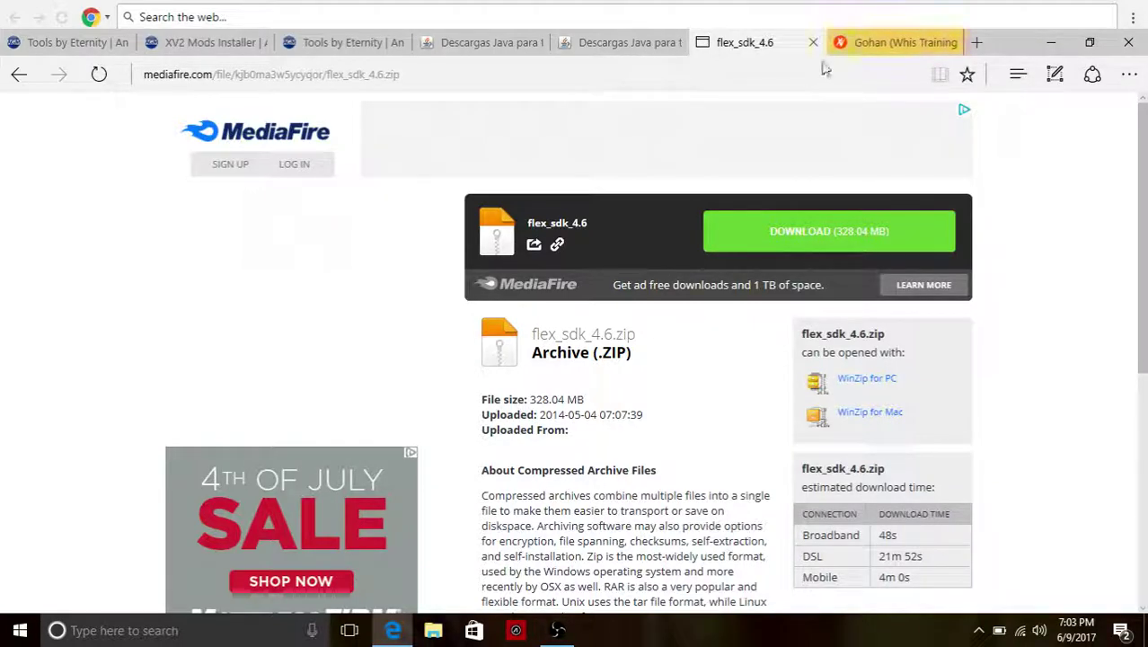
key("ctrl+w")
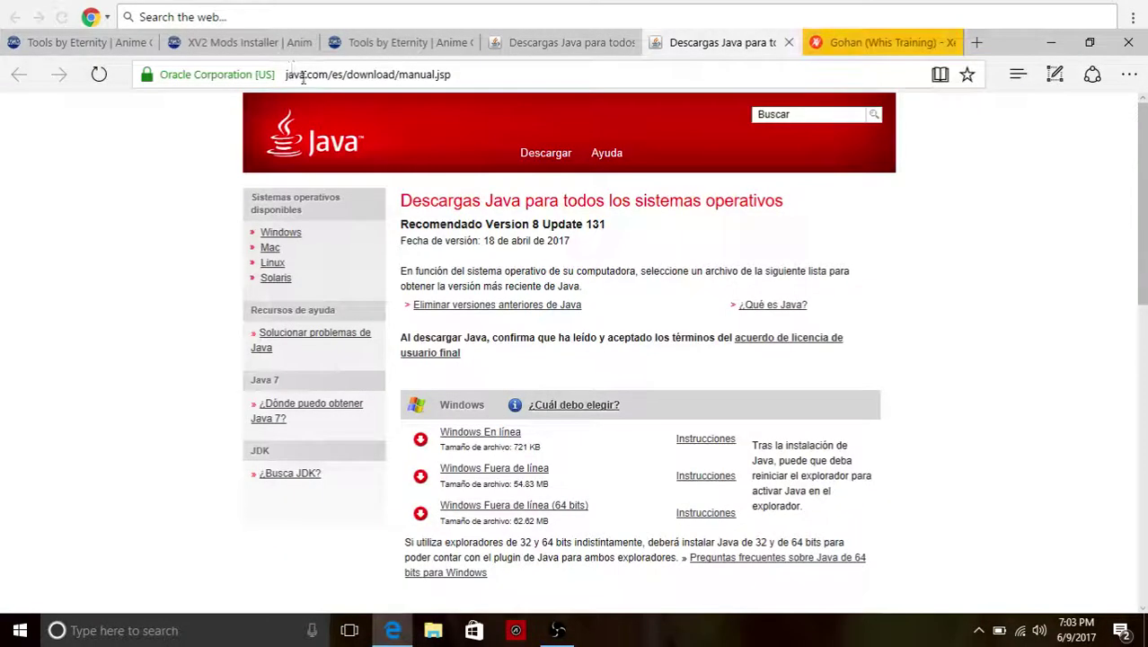
left_click(276, 51)
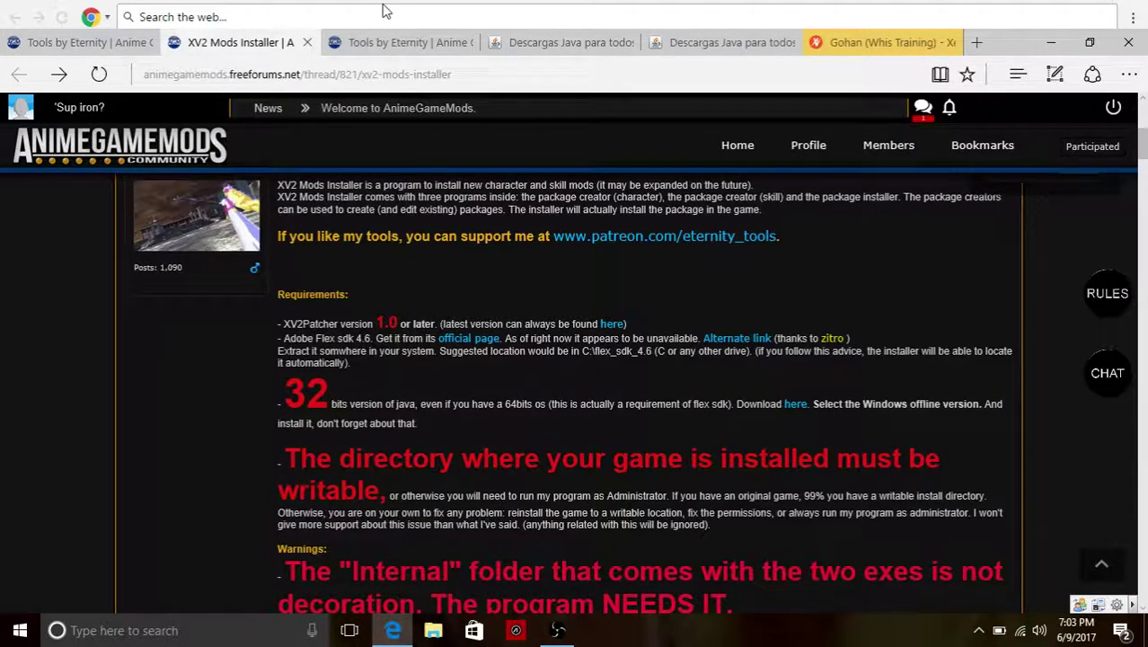
left_click(1051, 41)
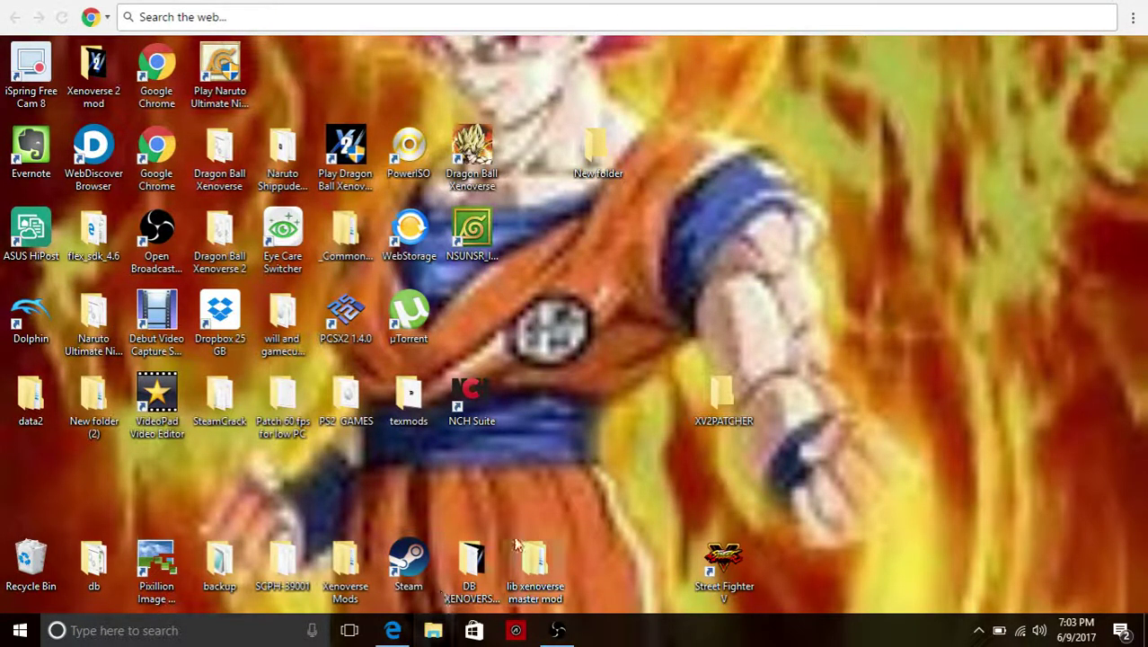
Examine the contents of the DB XENOVERSE 2 mod installer and flex_sdk_4.6 folders on the desktop
double_click(474, 557)
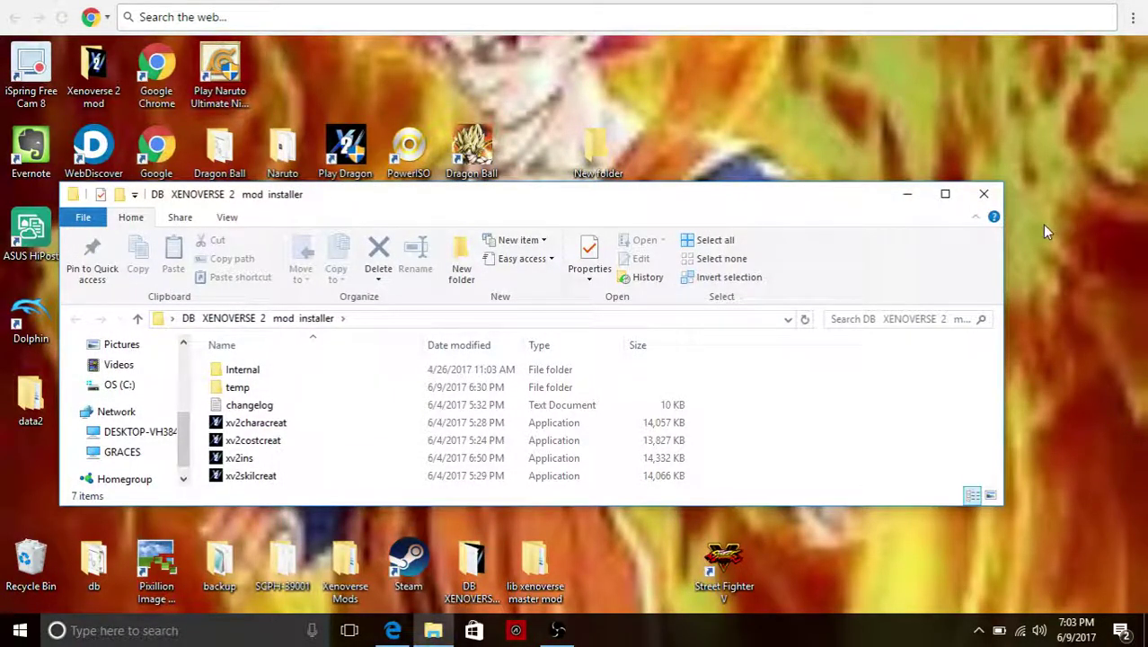
left_click(984, 193)
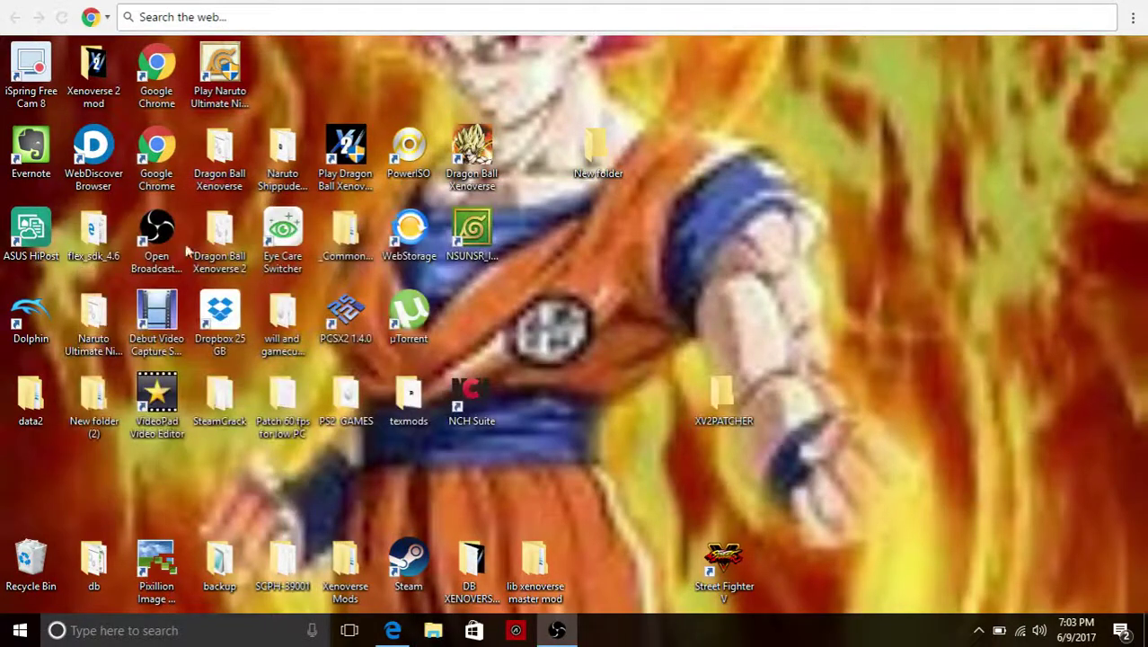
double_click(90, 235)
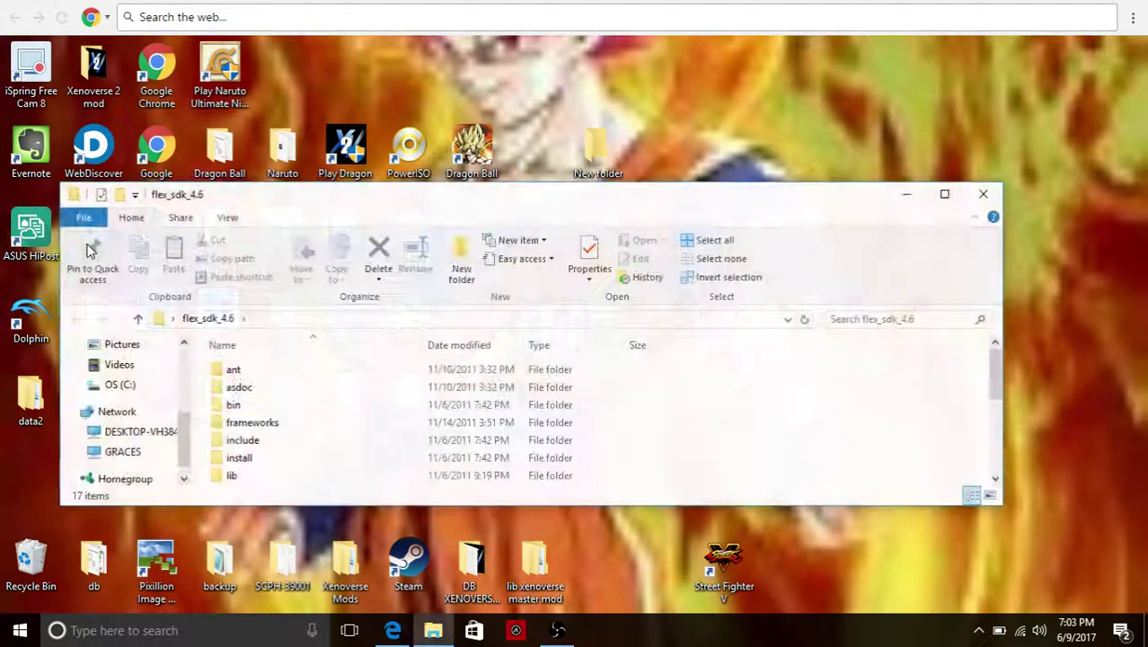
left_click(972, 198)
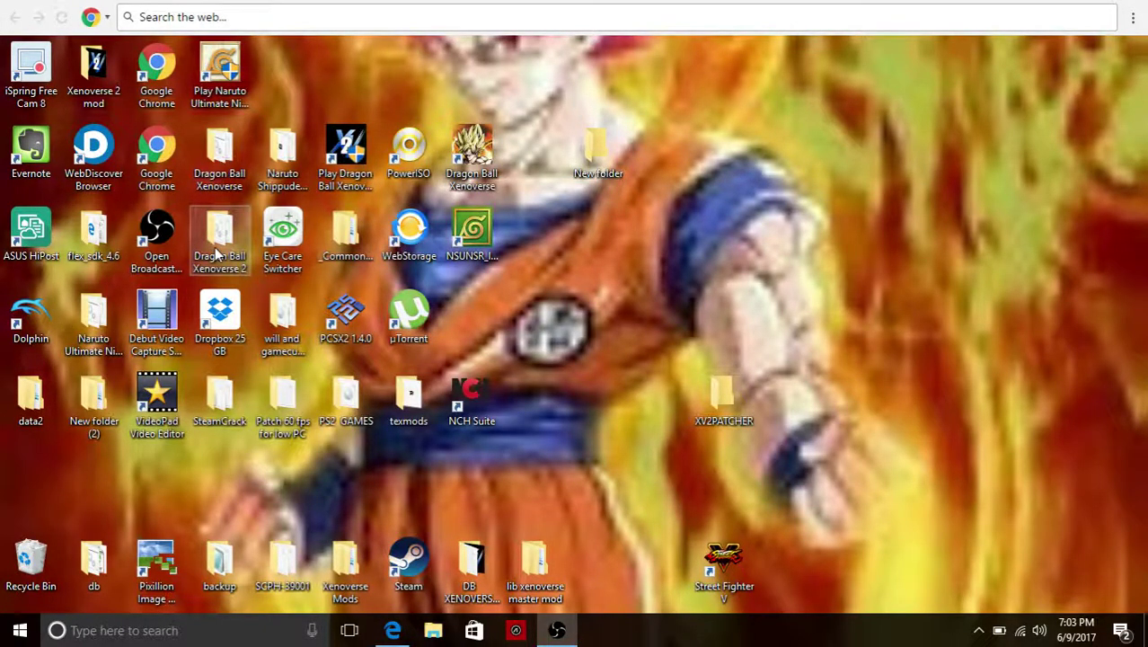
Open the bin folder inside the Dragon Ball Xenoverse 2 game folder in a maximized window
double_click(216, 257)
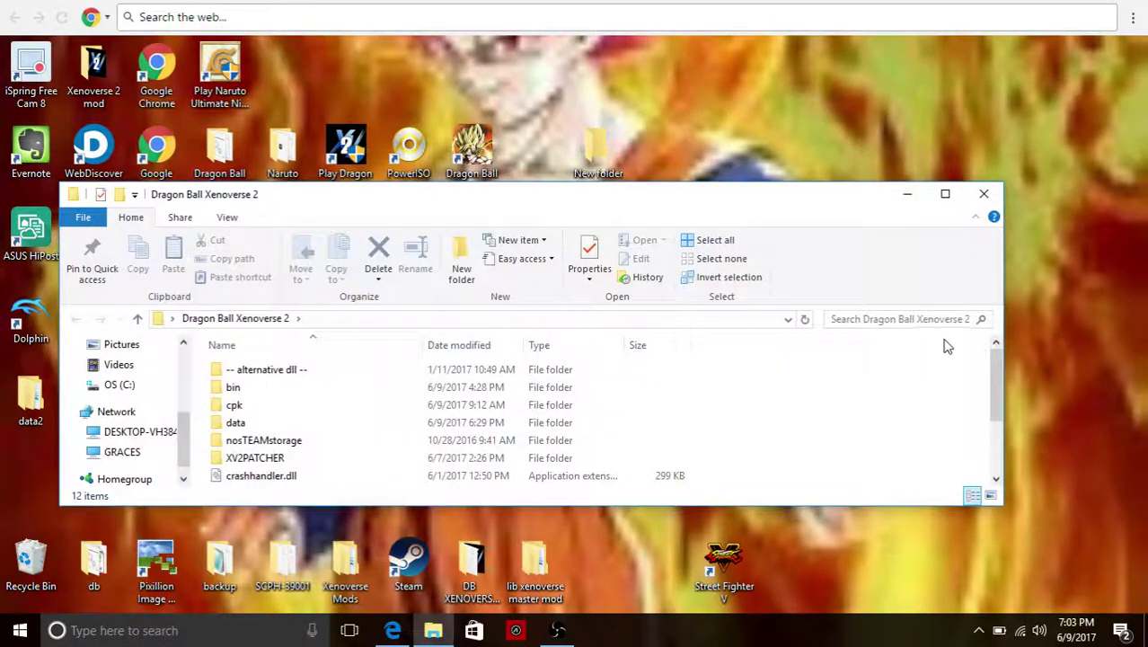
left_click(945, 195)
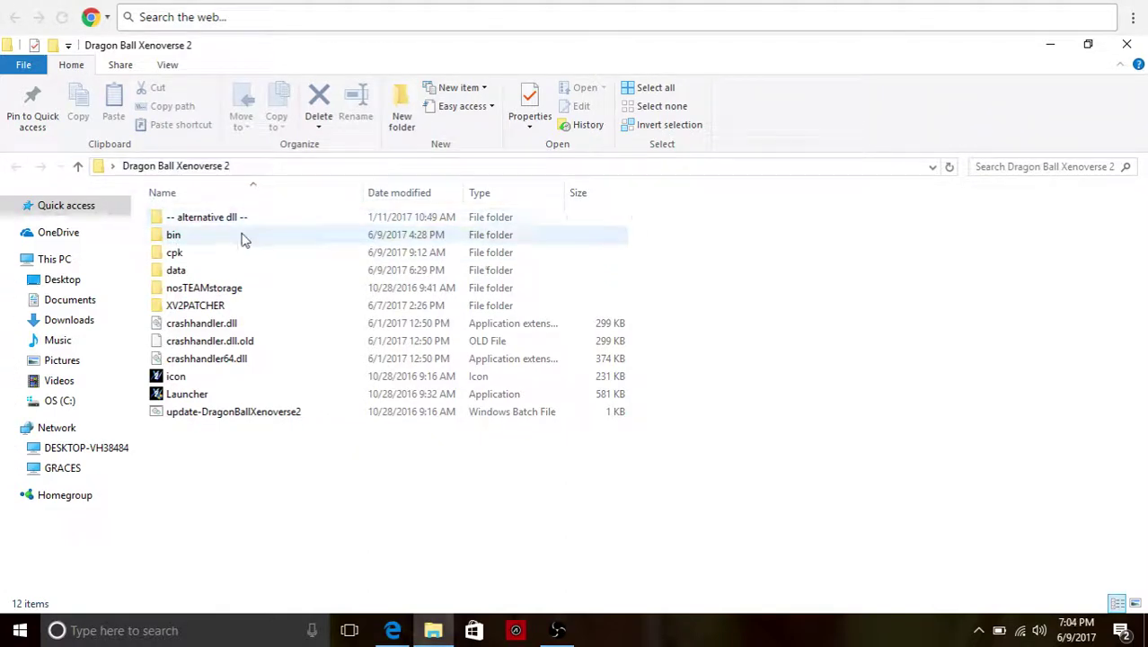
double_click(212, 239)
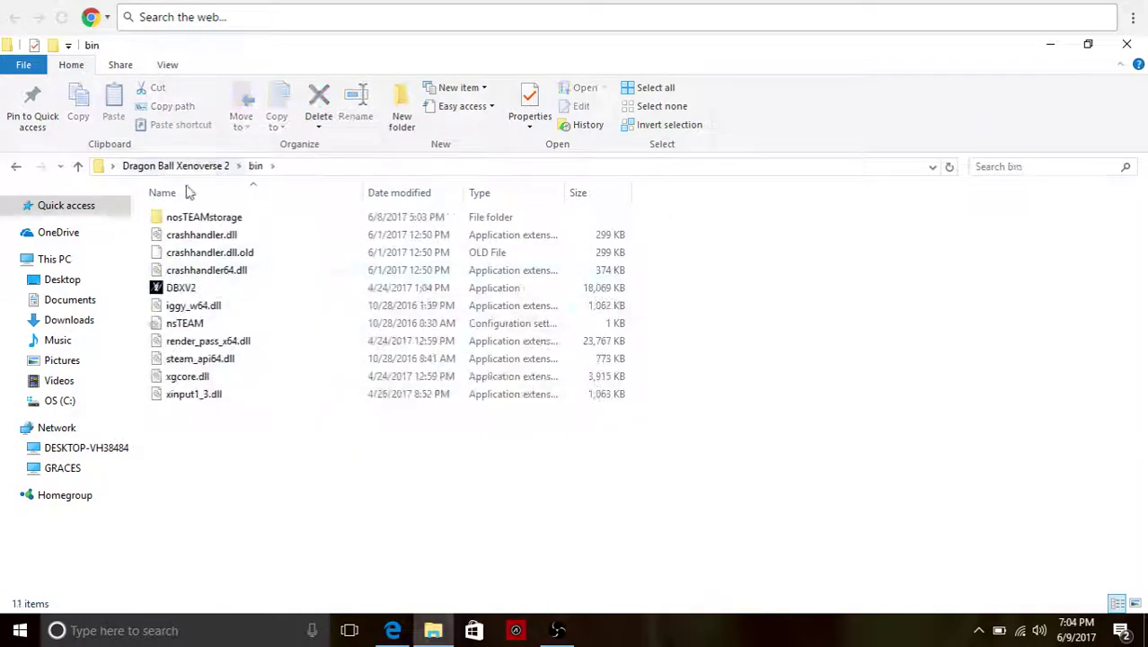
Return to the main Dragon Ball Xenoverse 2 folder and check its contents against the requirements in the XV2 Mods Installer thread
left_click(18, 169)
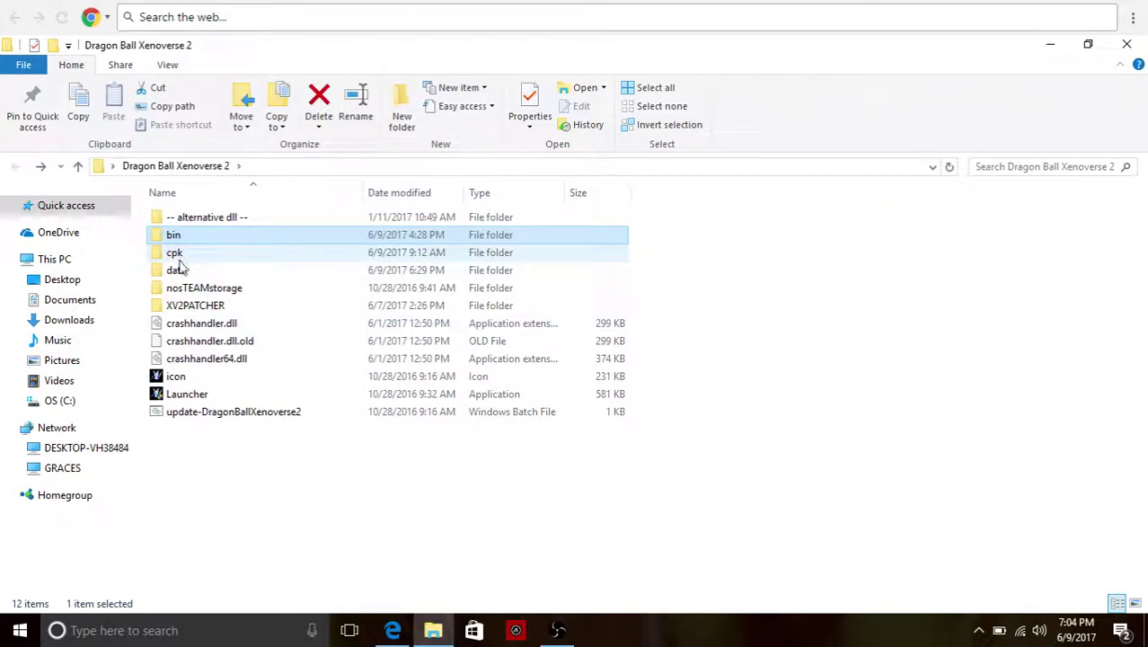
mouse_move(218, 268)
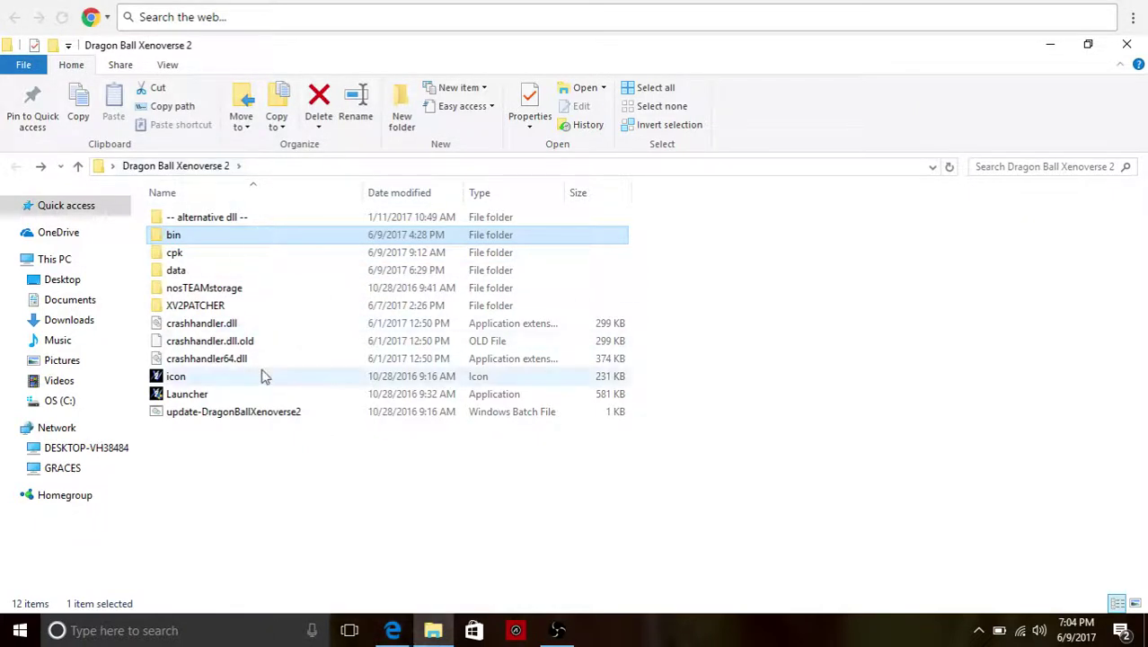
left_click(396, 631)
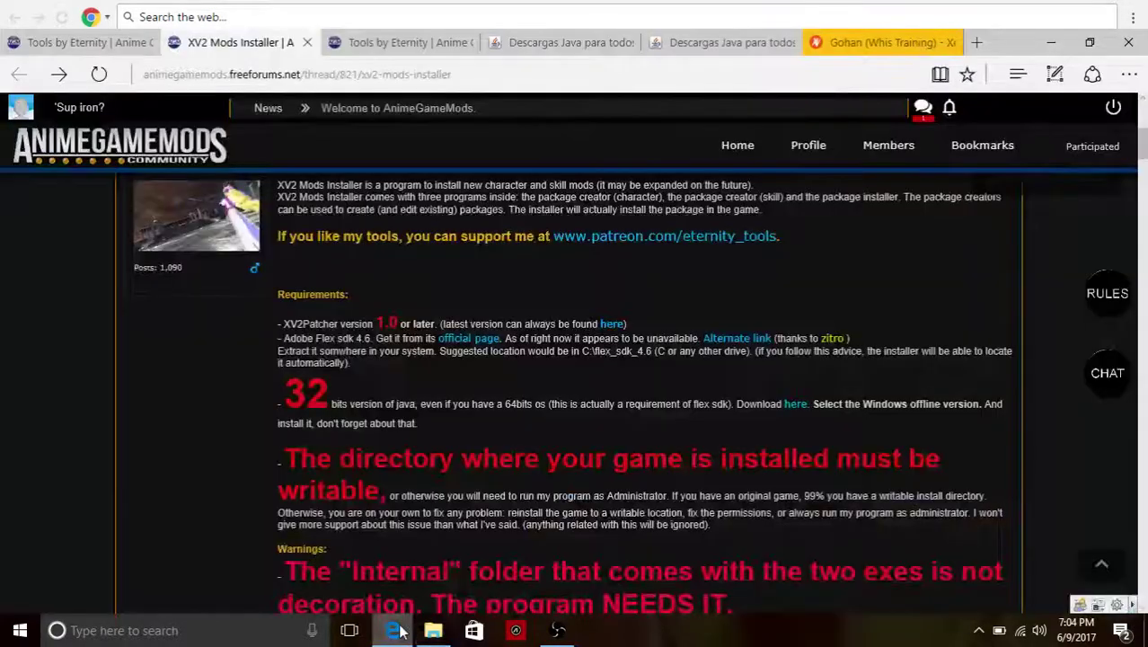
left_click(1052, 46)
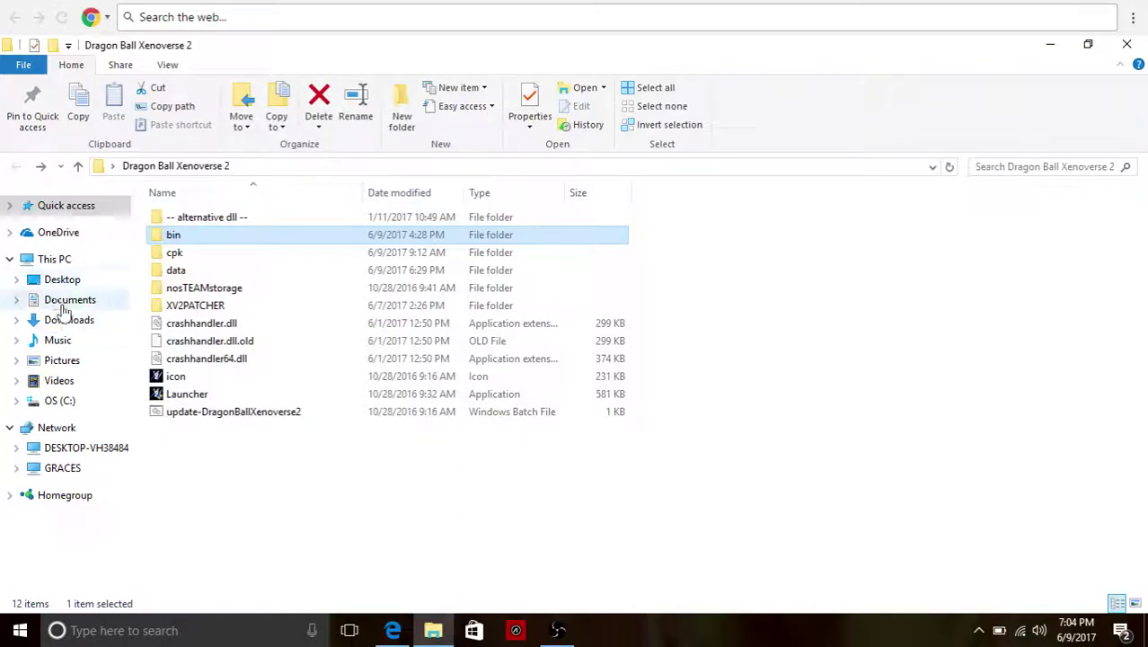
Look through the Documents, Desktop and DB XENOVERSE 2 mod installer folders
left_click(70, 302)
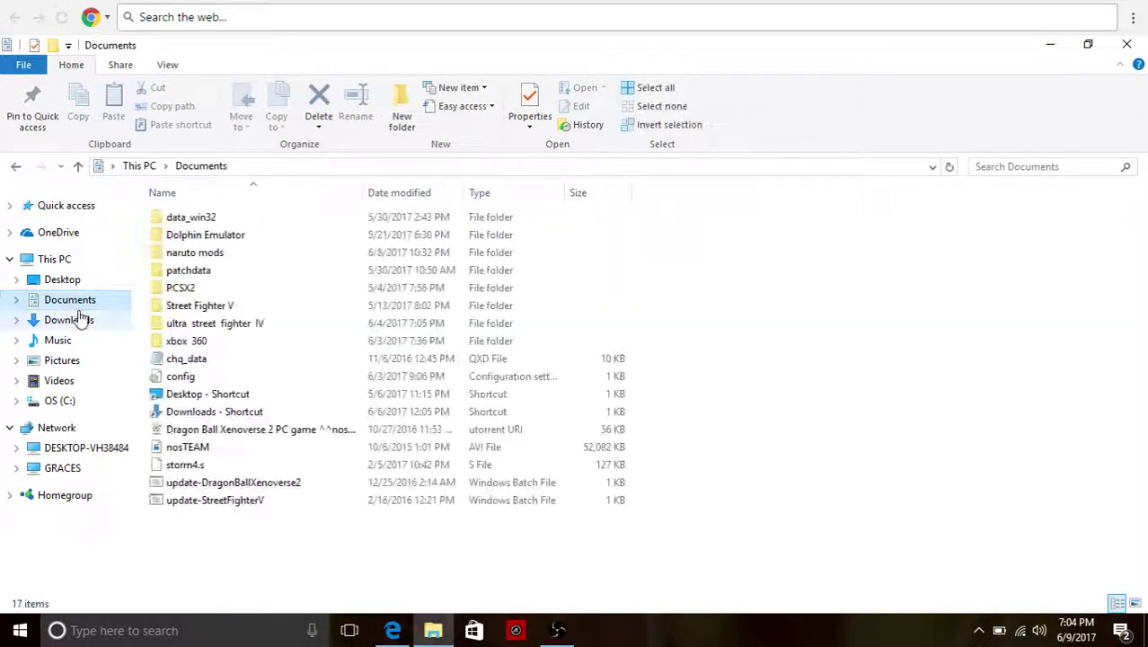
left_click(63, 283)
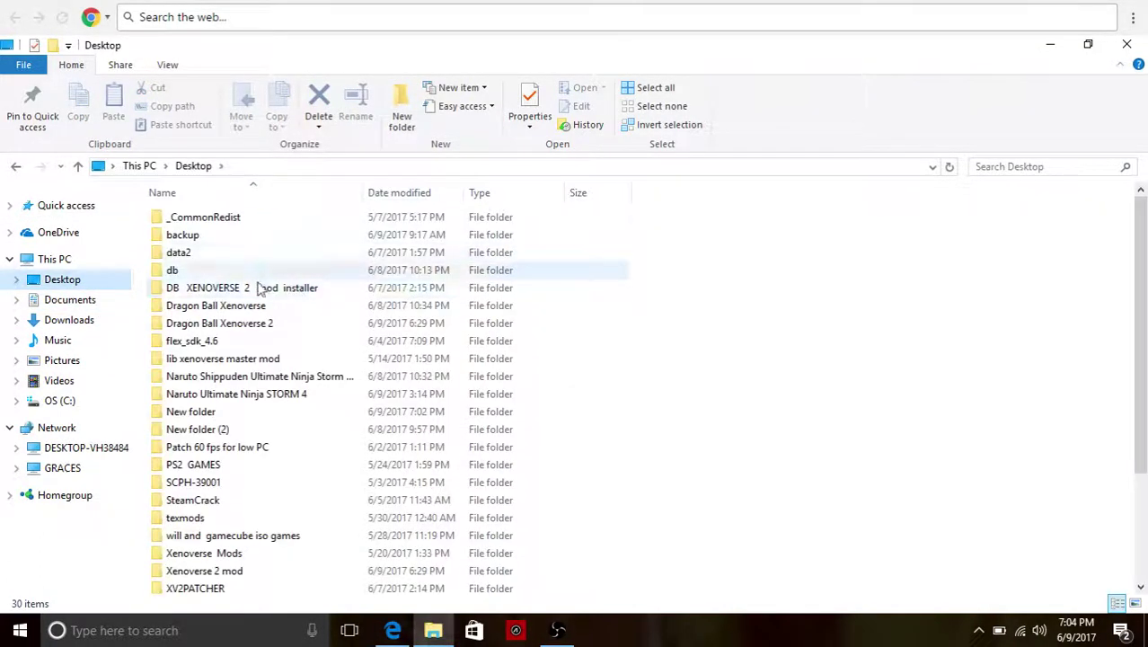
double_click(260, 289)
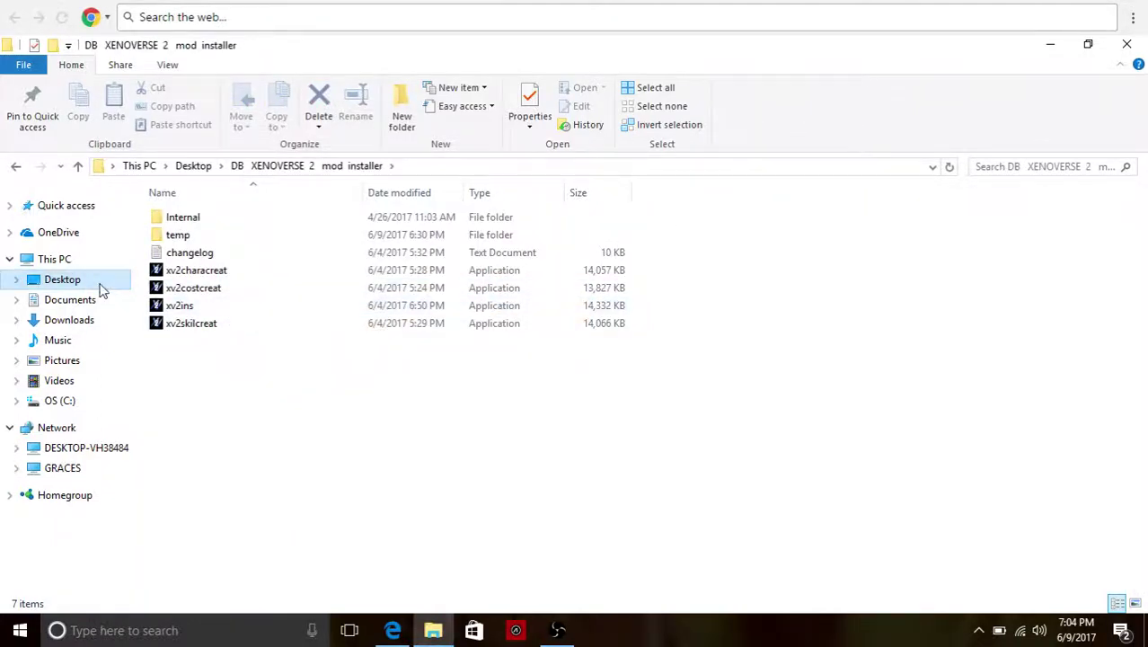
left_click(63, 281)
left_click(90, 300)
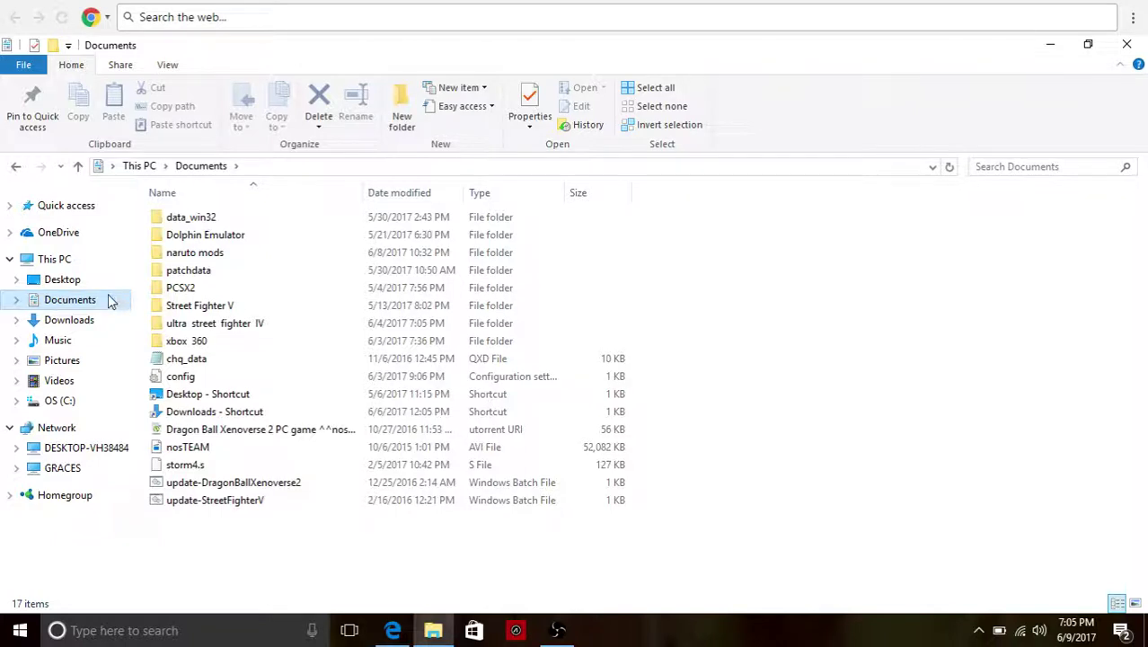
left_click(97, 280)
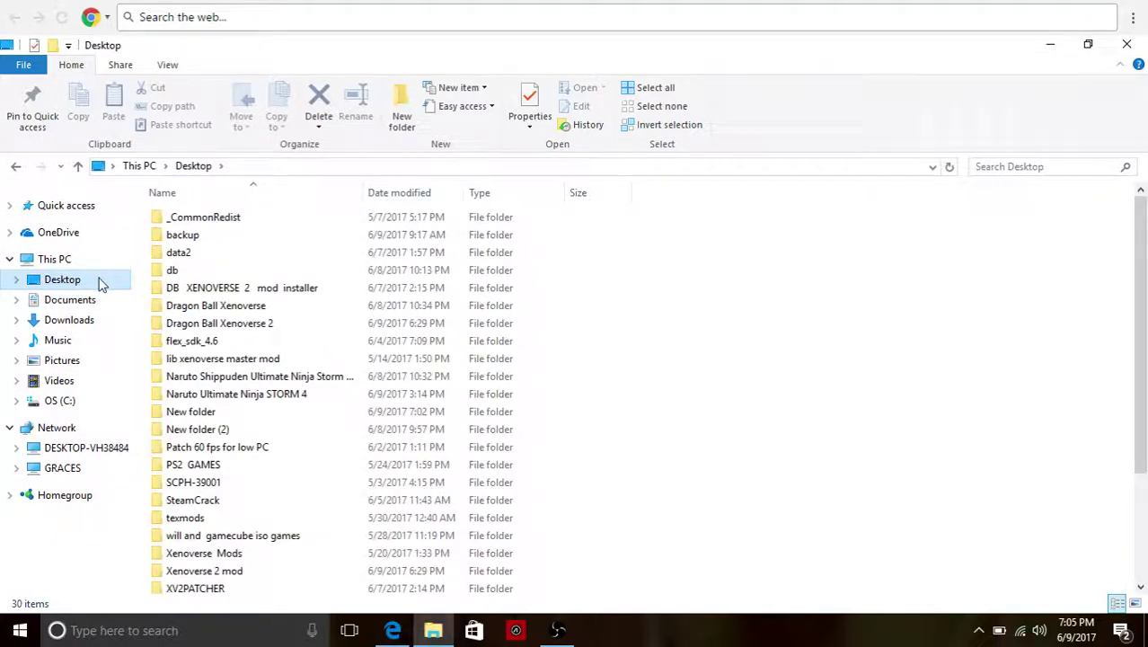
double_click(179, 288)
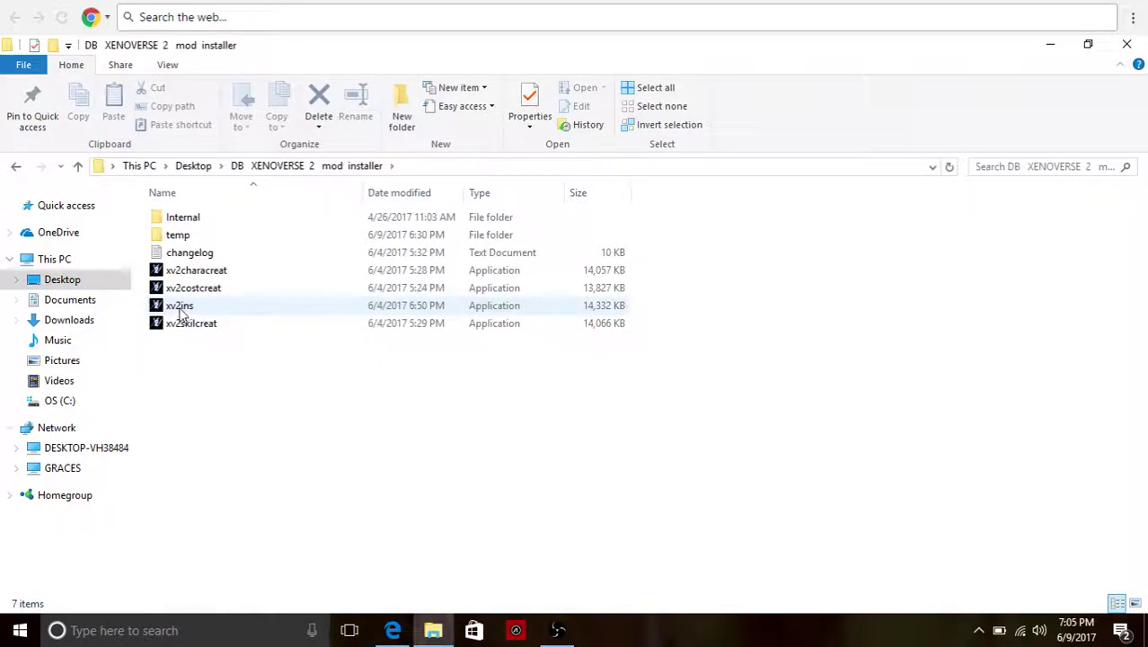
Move the Dragon Ball Xenoverse 2 folder from the Desktop into Documents
left_click(115, 284)
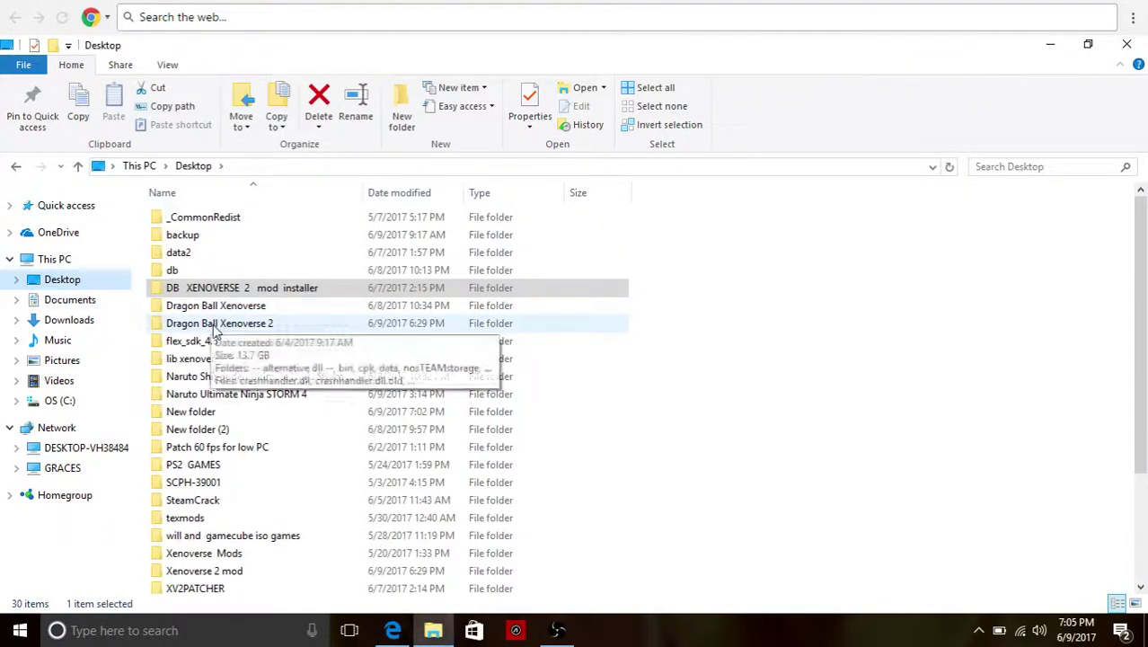
left_click(214, 326)
left_click_drag(214, 331, 102, 308)
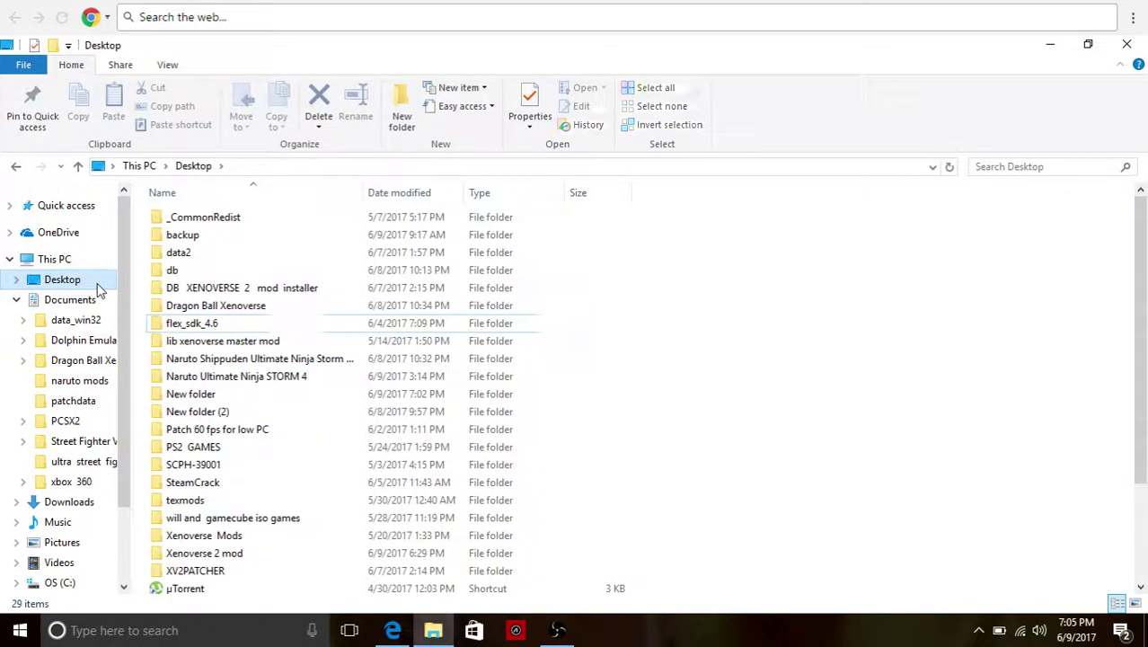
Launch xv2ins from the DB XENOVERSE 2 mod installer folder on the Desktop
left_click(72, 281)
double_click(172, 288)
double_click(208, 310)
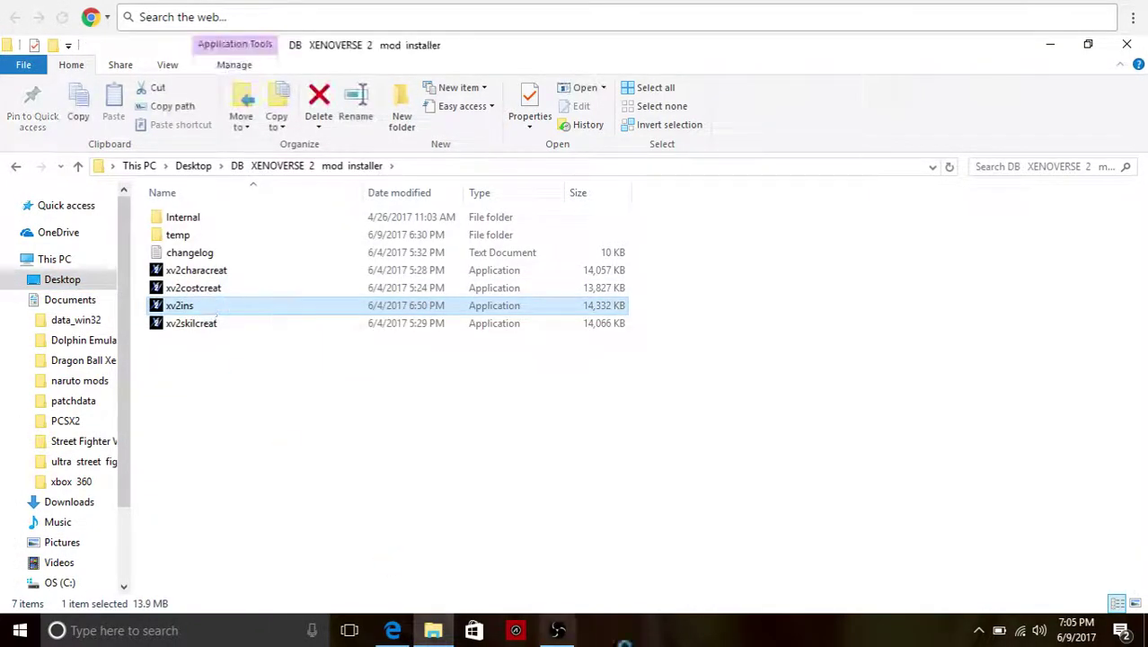
Set the Flex compiler path to mxmlc.exe in the Desktop's flex_sdk_4.6/bin folder and dismiss the OneDrive setup window
left_click(505, 272)
left_click(442, 334)
left_click(709, 339)
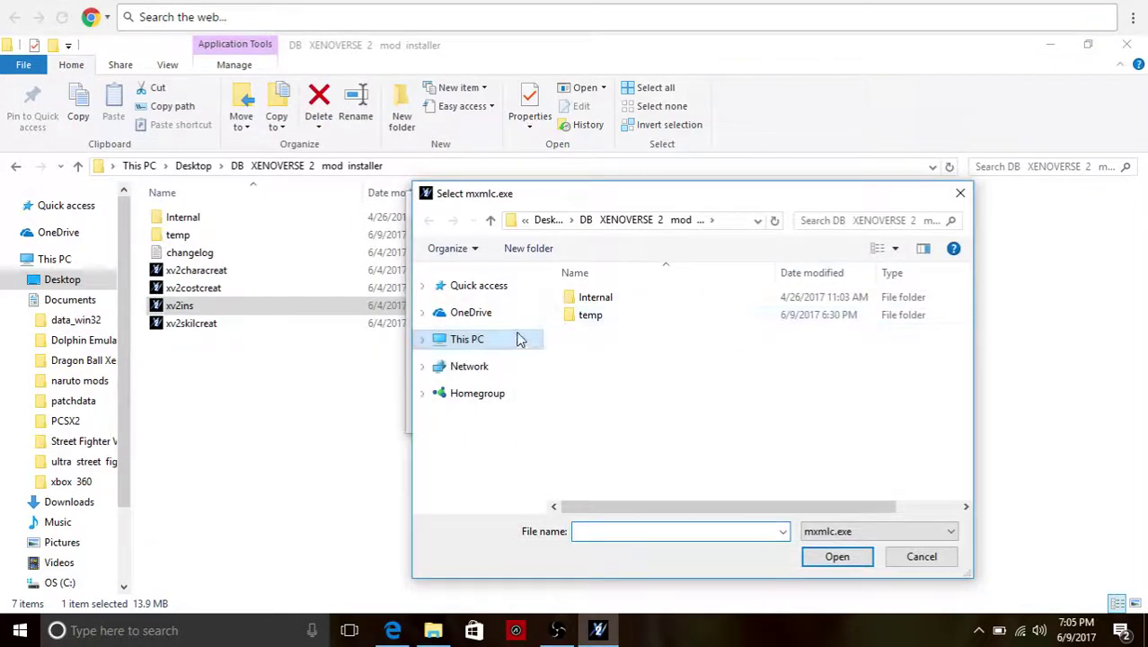
left_click(504, 362)
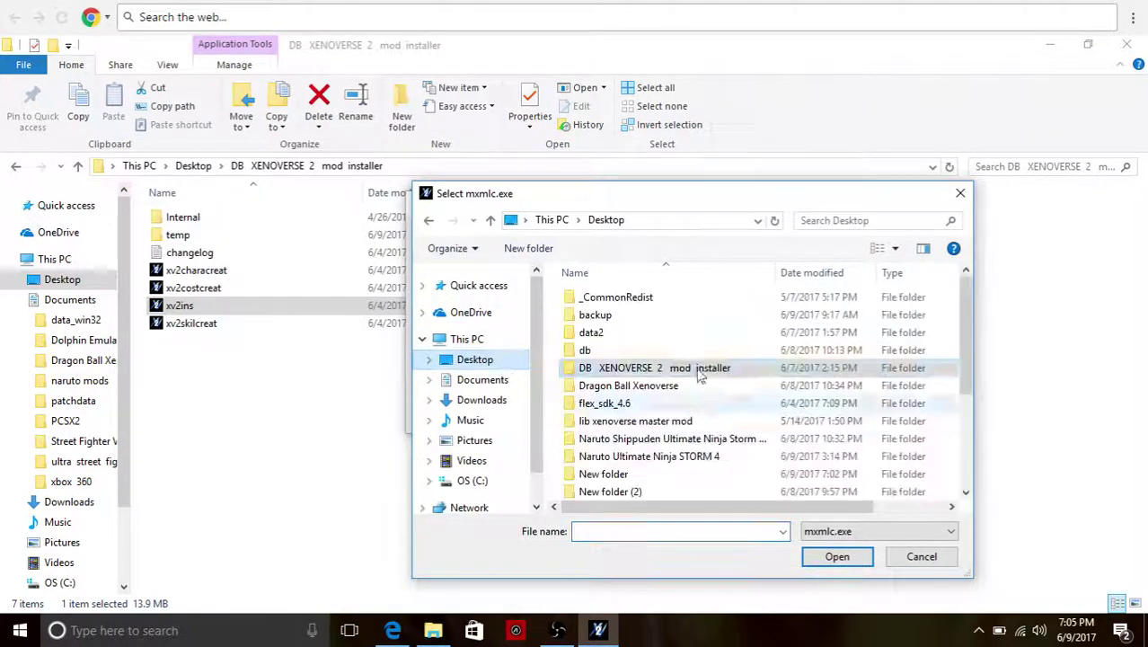
double_click(616, 403)
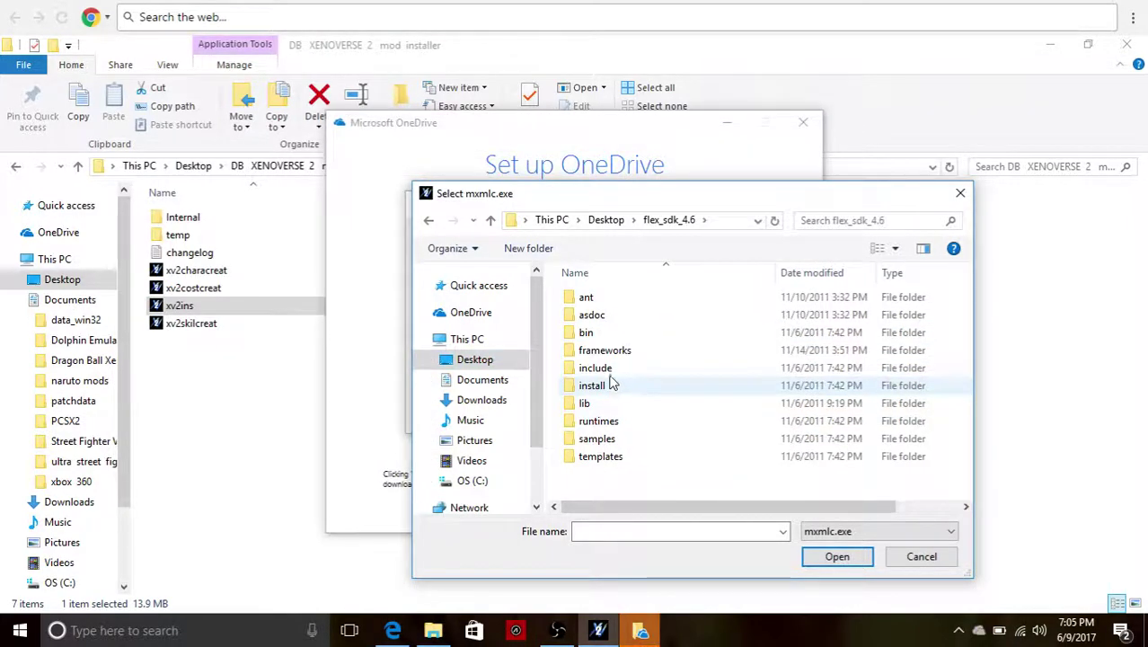
double_click(586, 332)
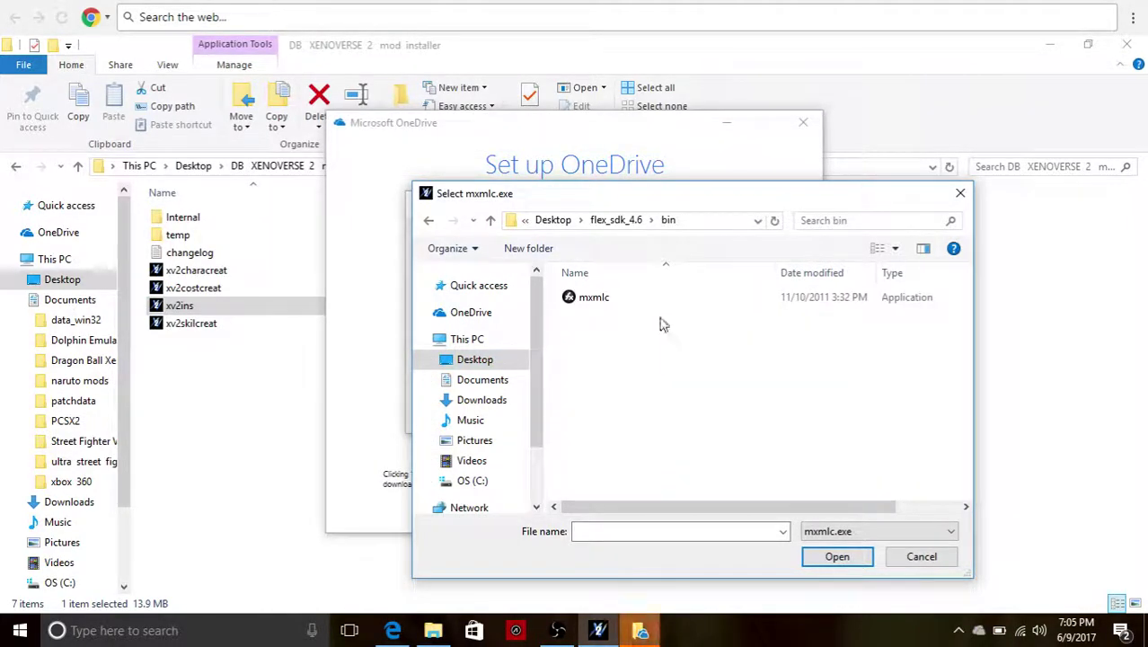
left_click(649, 306)
left_click(837, 557)
left_click(812, 130)
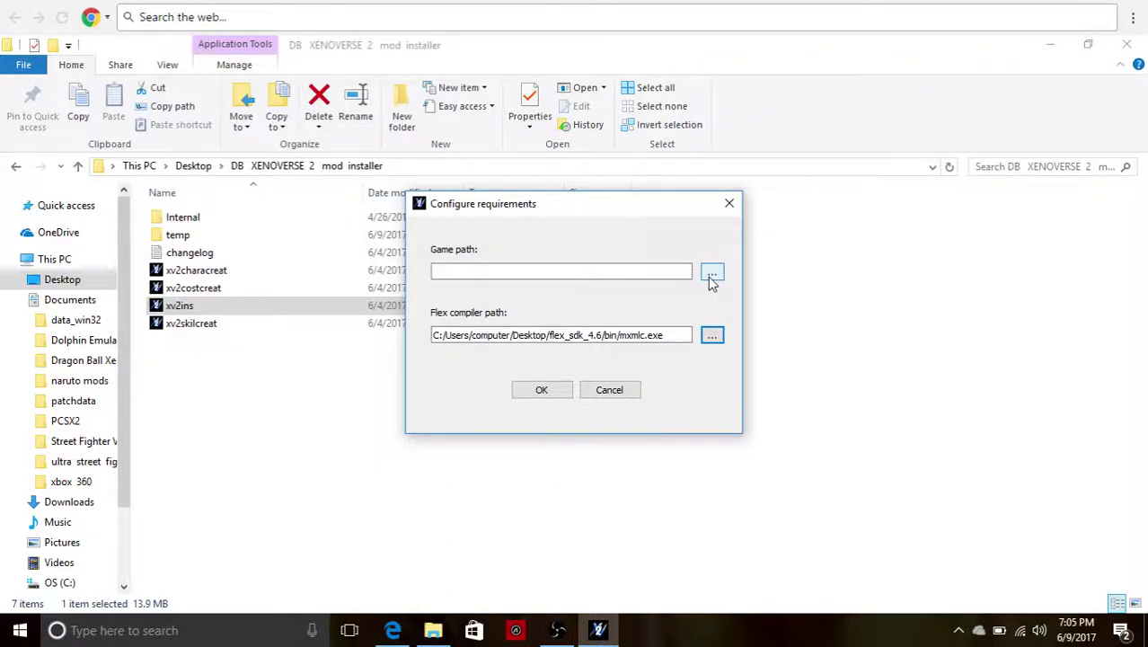
left_click(711, 274)
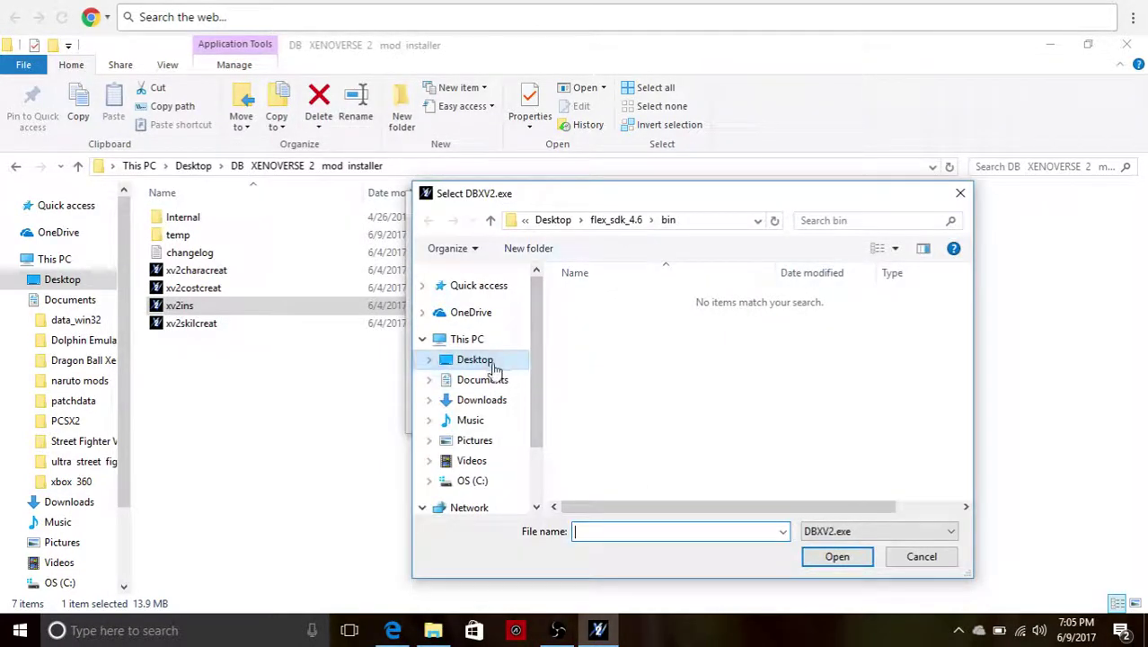
left_click(492, 364)
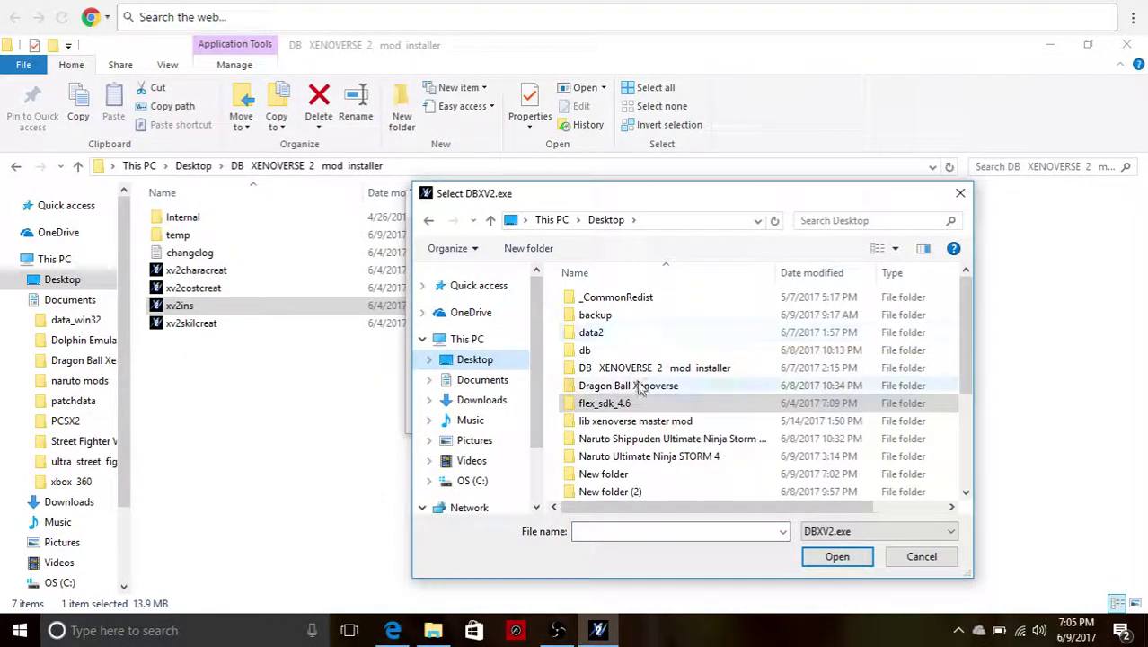
left_click(509, 385)
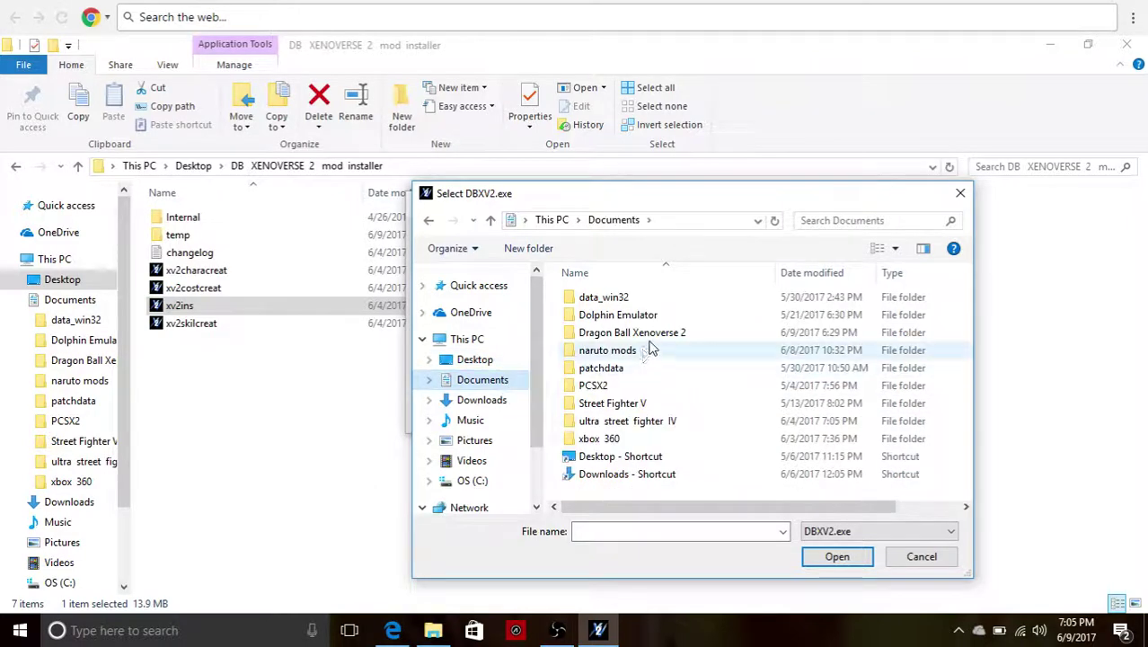
double_click(705, 337)
double_click(629, 318)
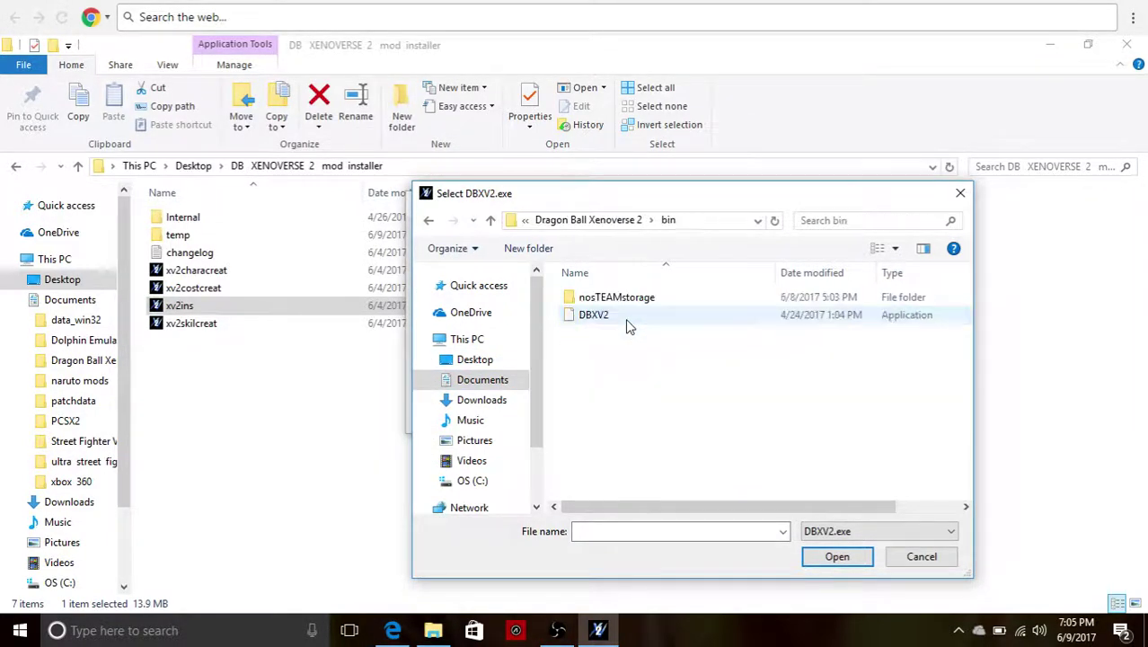
left_click(607, 316)
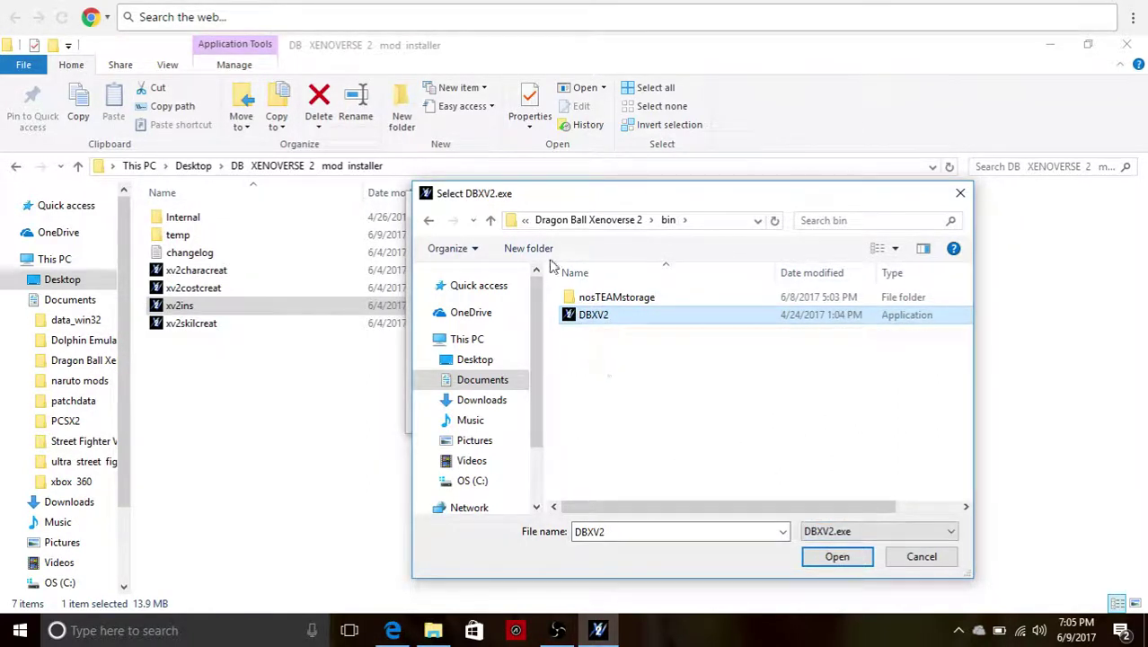
left_click_drag(580, 202, 430, 90)
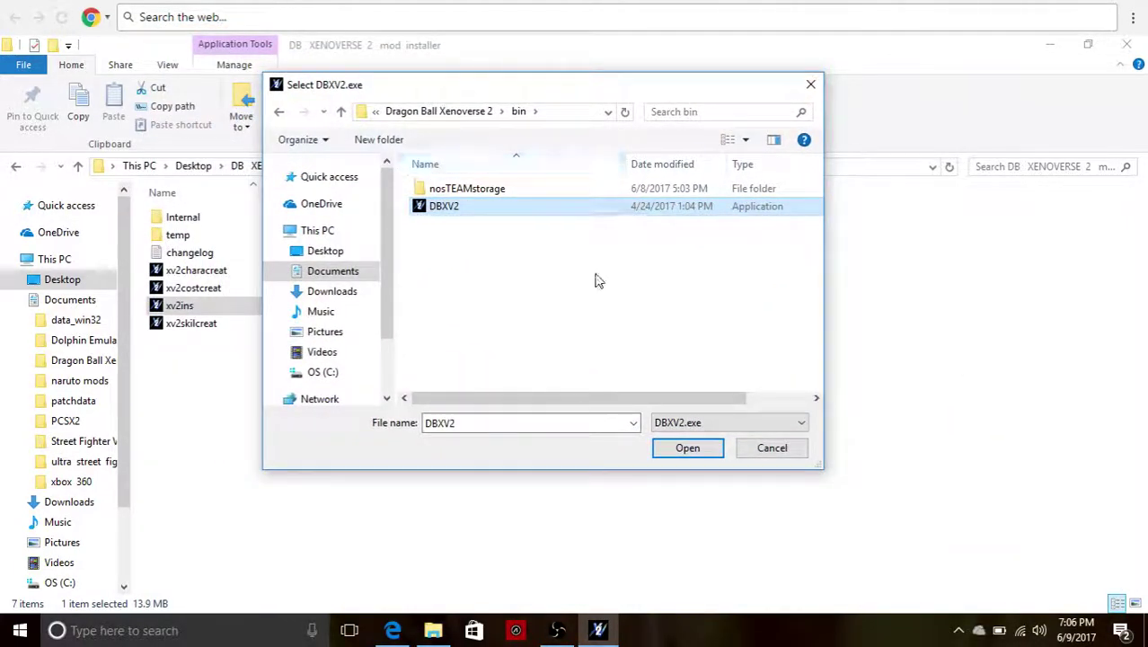
left_click(279, 111)
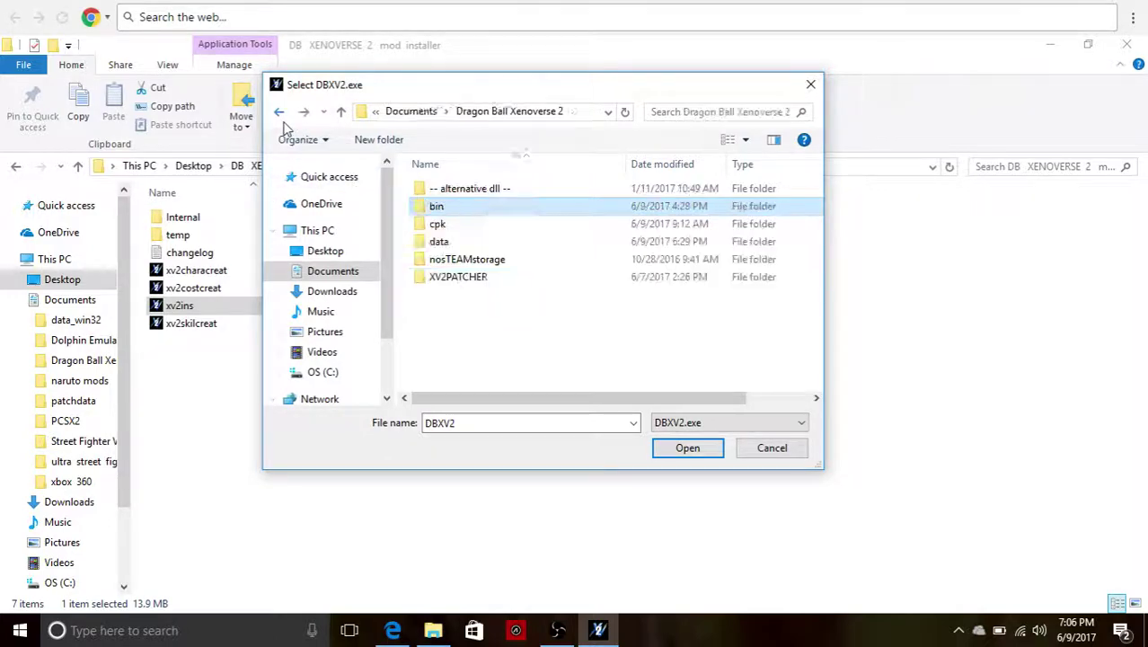
left_click(278, 111)
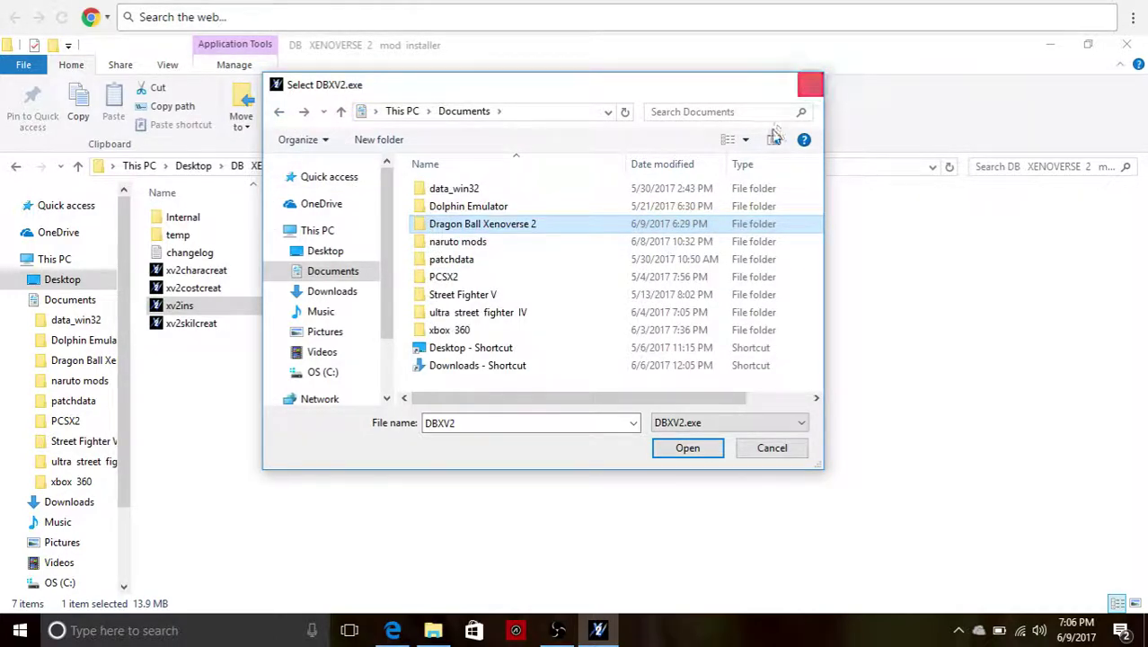
left_click(809, 87)
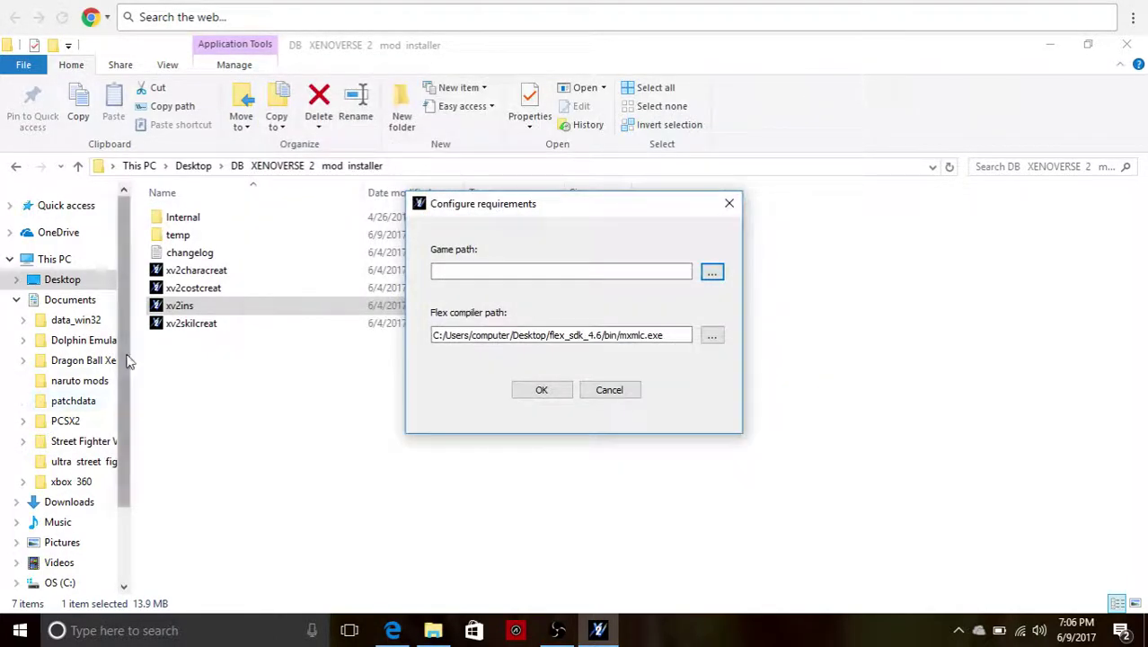
Try to move the Dragon Ball Xenoverse 2 folder from Documents back to the Desktop
left_click(93, 360)
left_click_drag(76, 312, 74, 284)
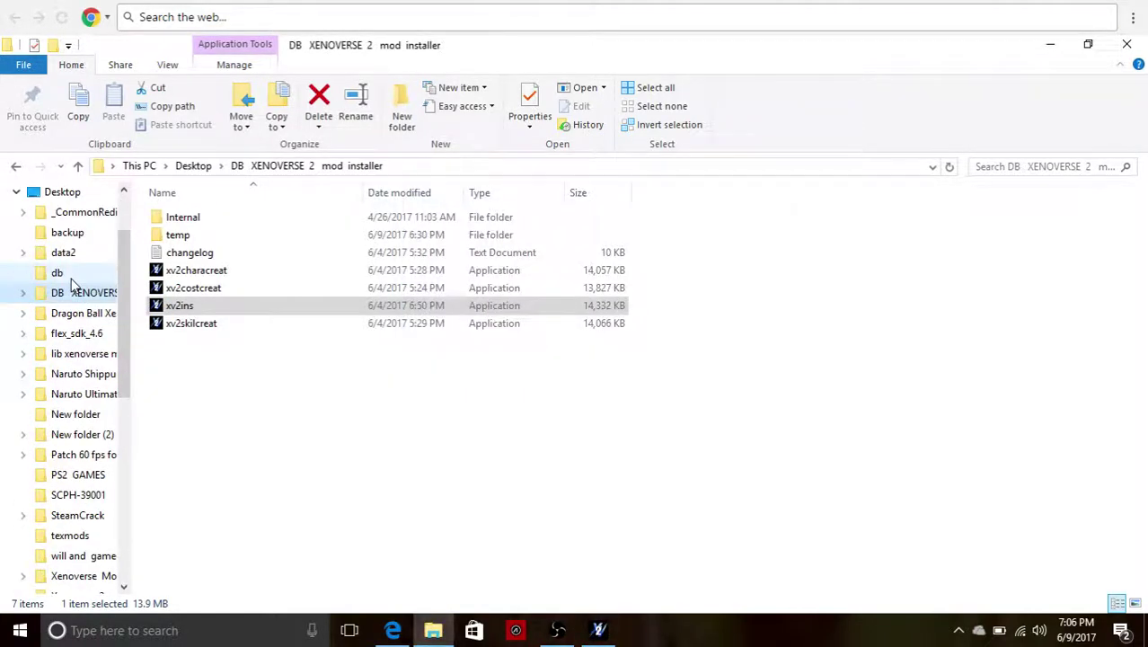
left_click(16, 191)
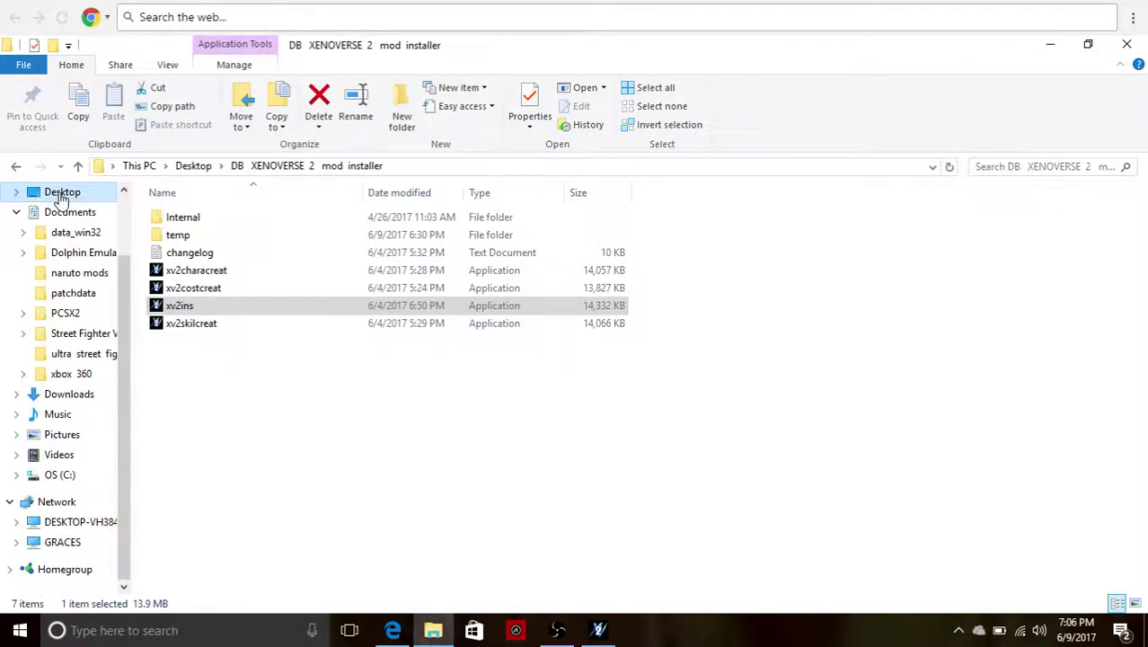
Look for the Dragon Ball Xenoverse 2 folder on the Desktop and under Documents
left_click(59, 196)
left_click(72, 280)
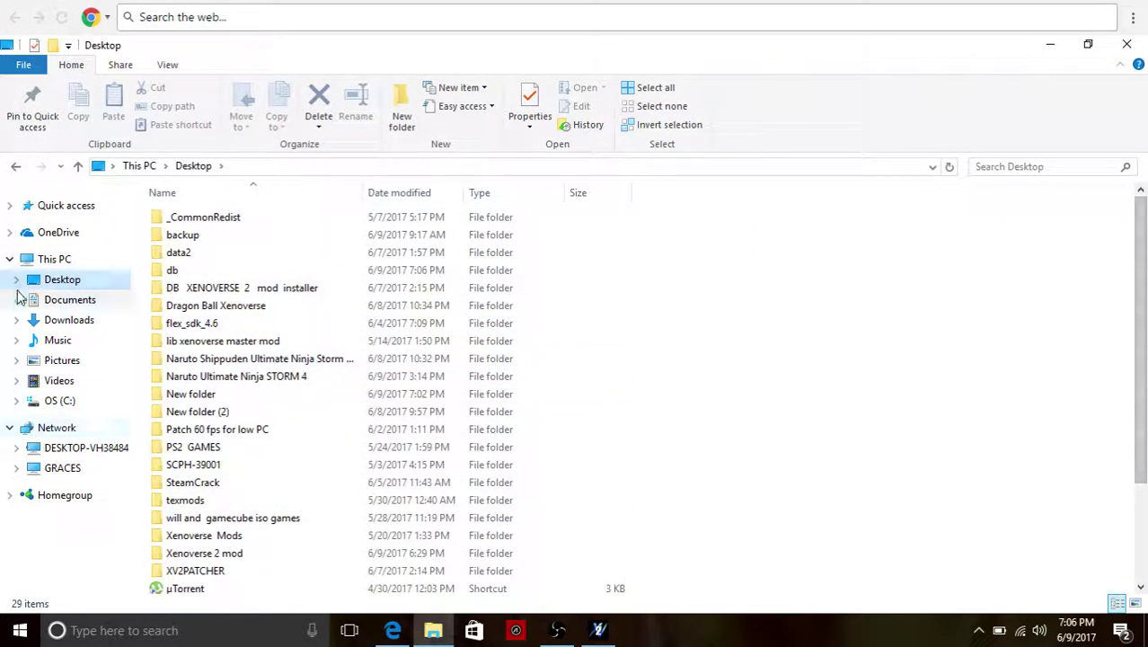
left_click(17, 299)
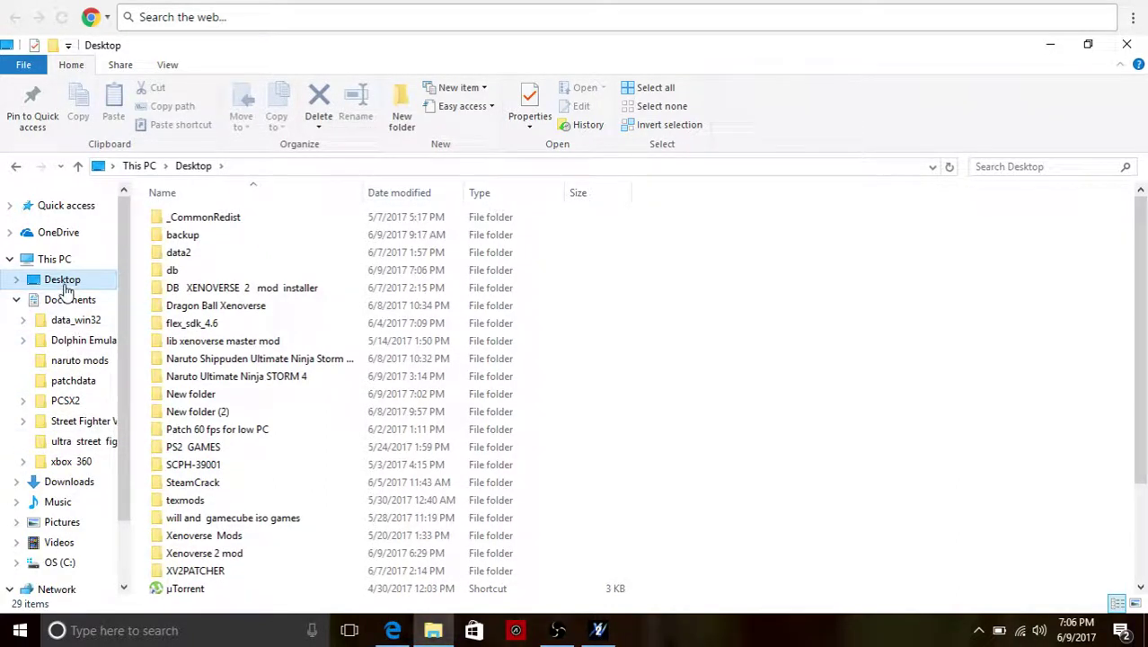
left_click_drag(1141, 284, 1143, 429)
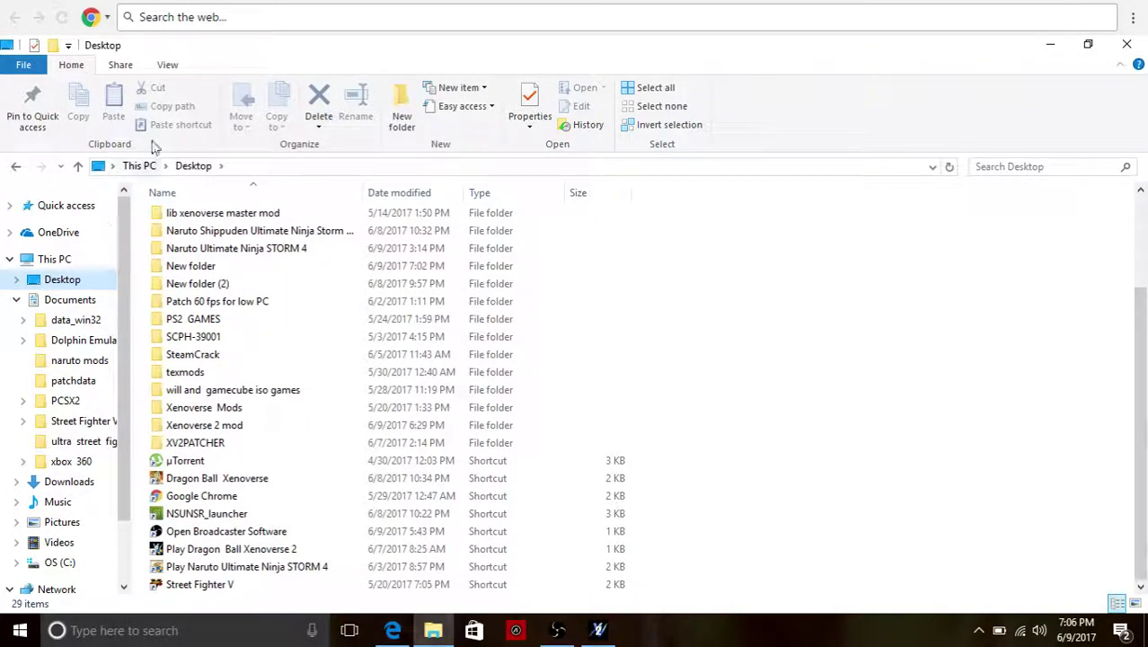
Try to find the game folder by opening the file location of the desktop's Play Dragon Ball Xenoverse 2 shortcut, keeping the shortcut
left_click(1051, 45)
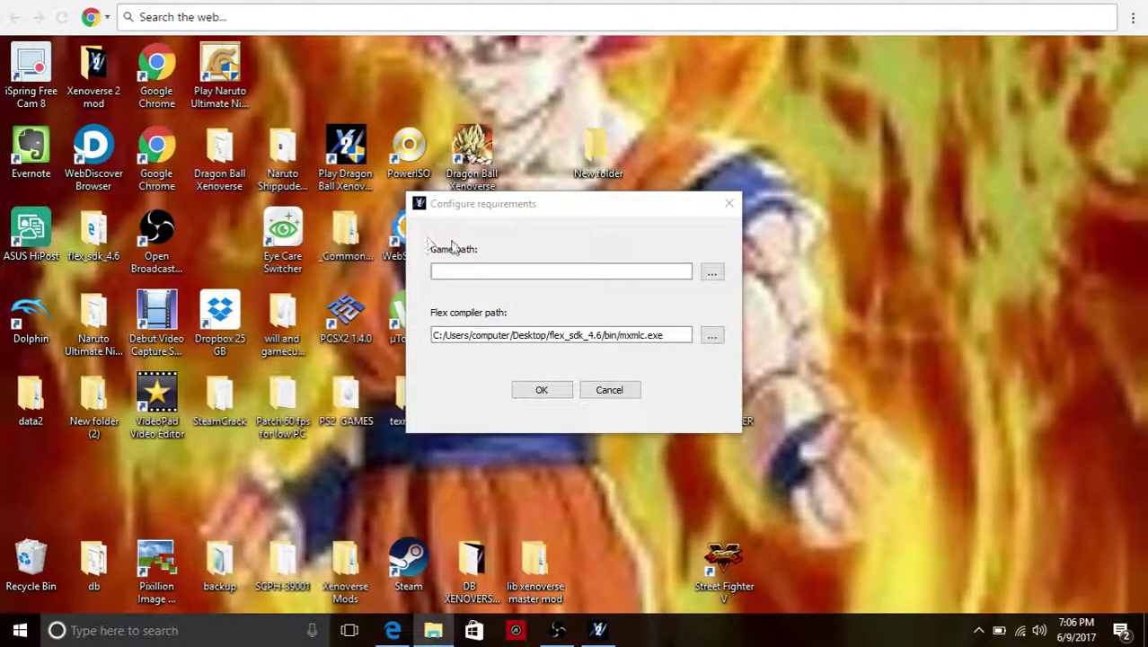
left_click_drag(491, 216, 814, 257)
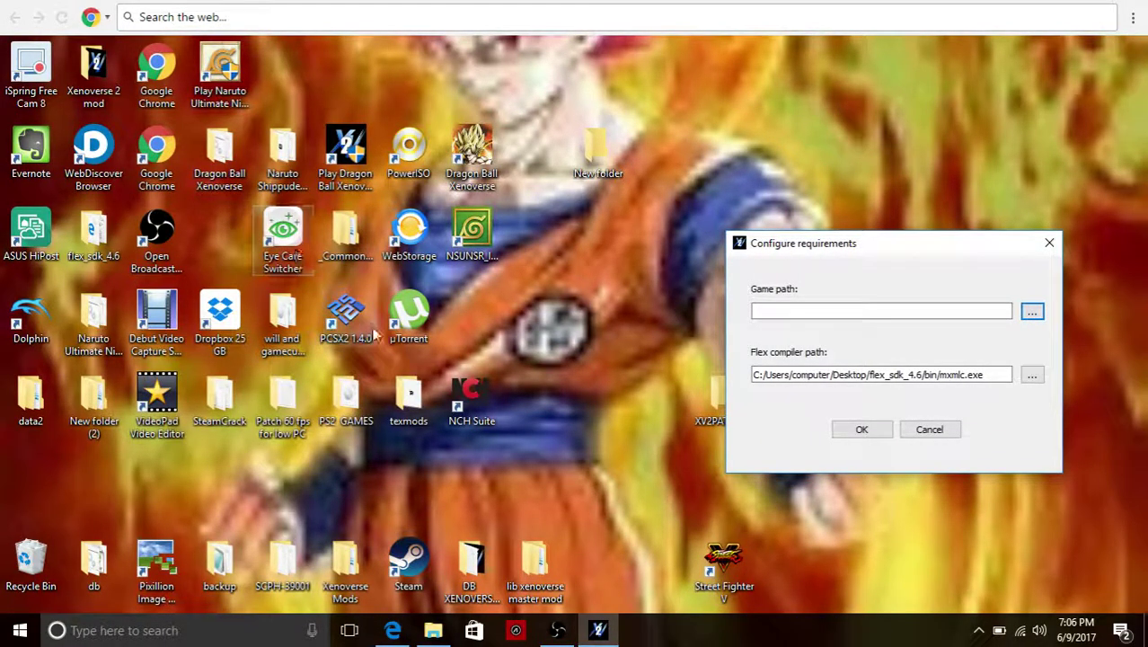
left_click(337, 155)
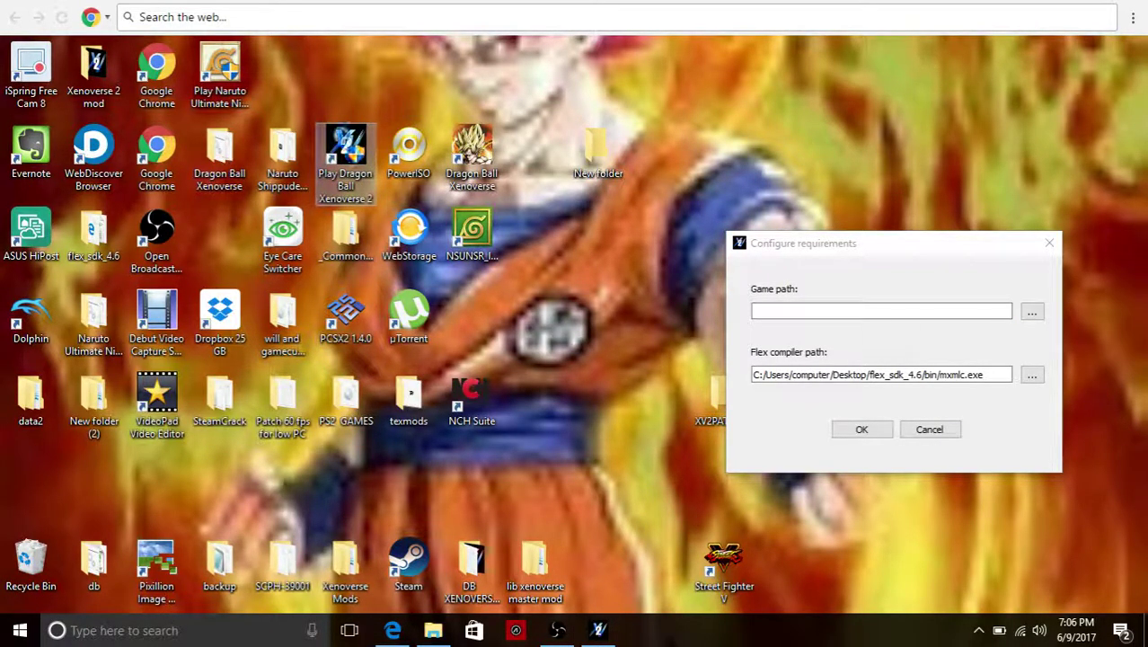
right_click(330, 150)
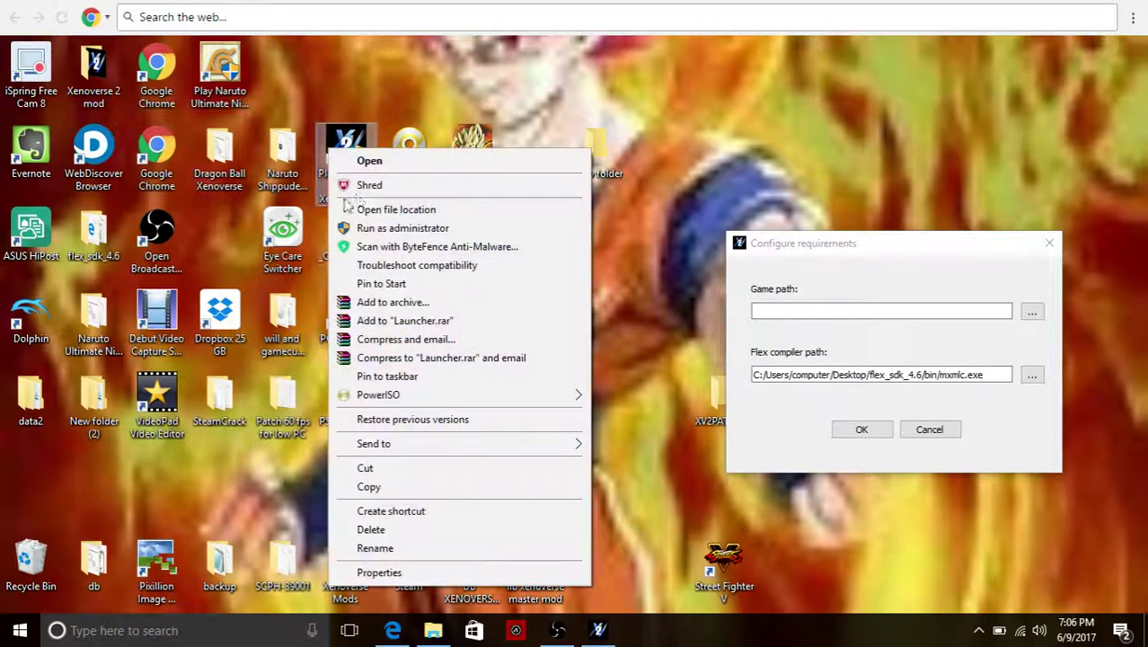
left_click(408, 210)
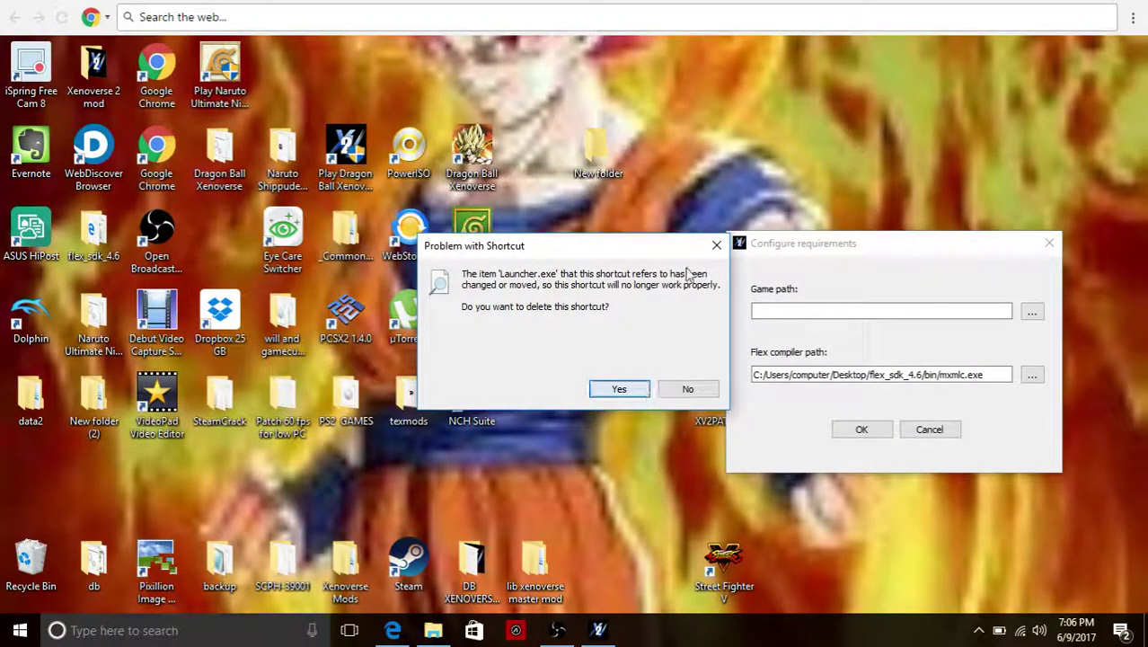
left_click(716, 246)
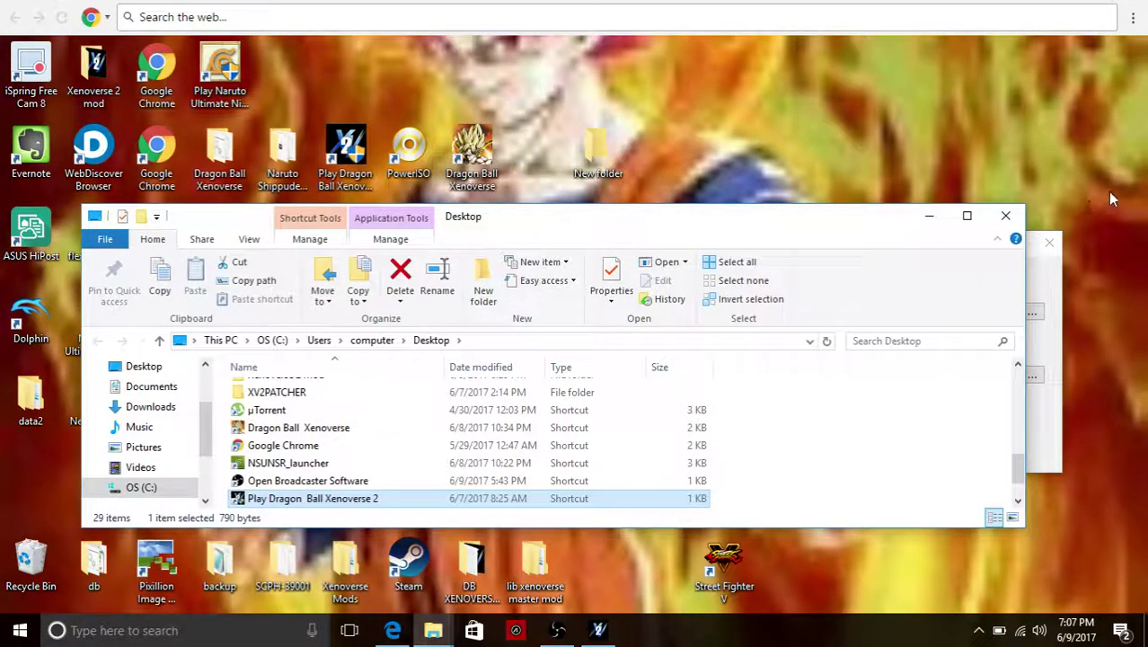
left_click(1006, 215)
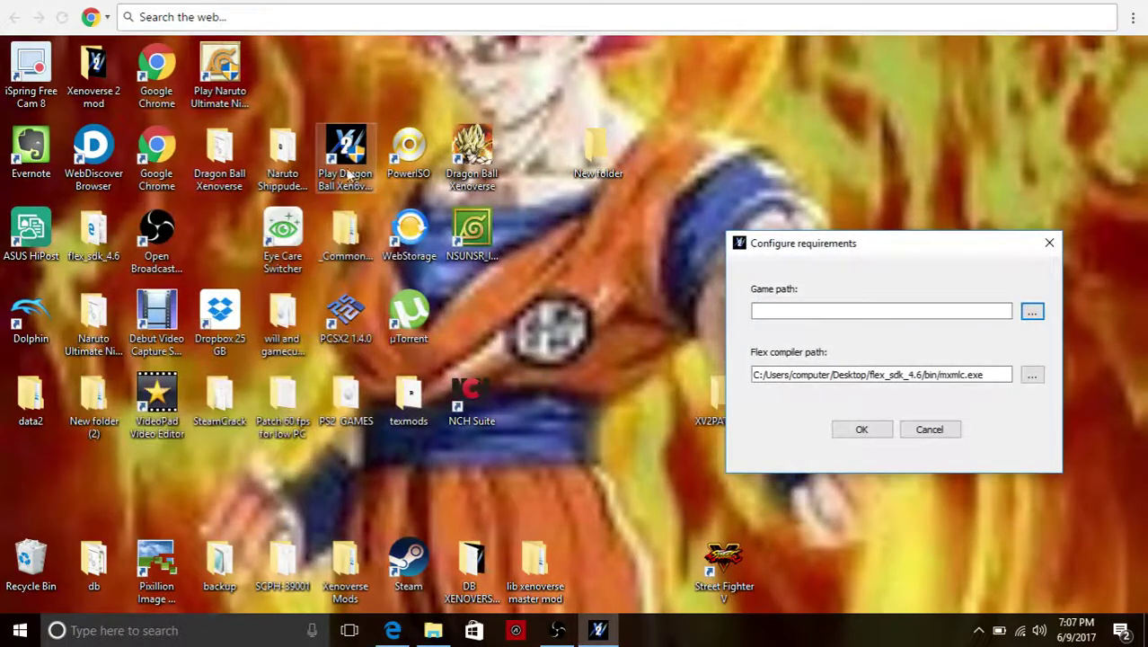
double_click(348, 172)
right_click(347, 167)
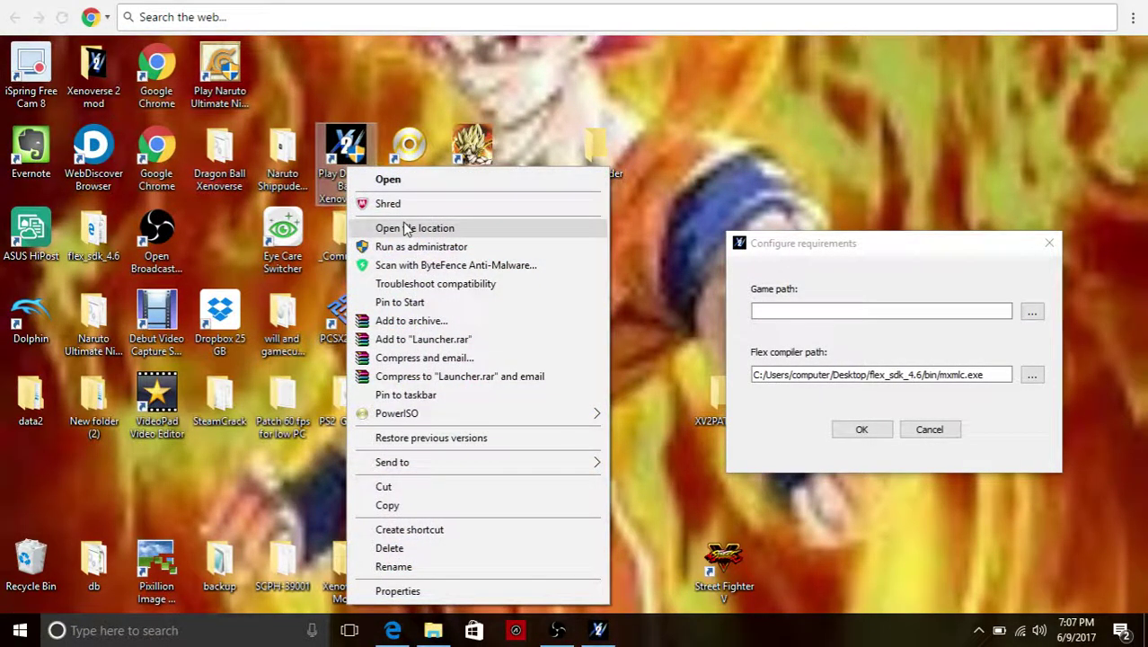
left_click(406, 229)
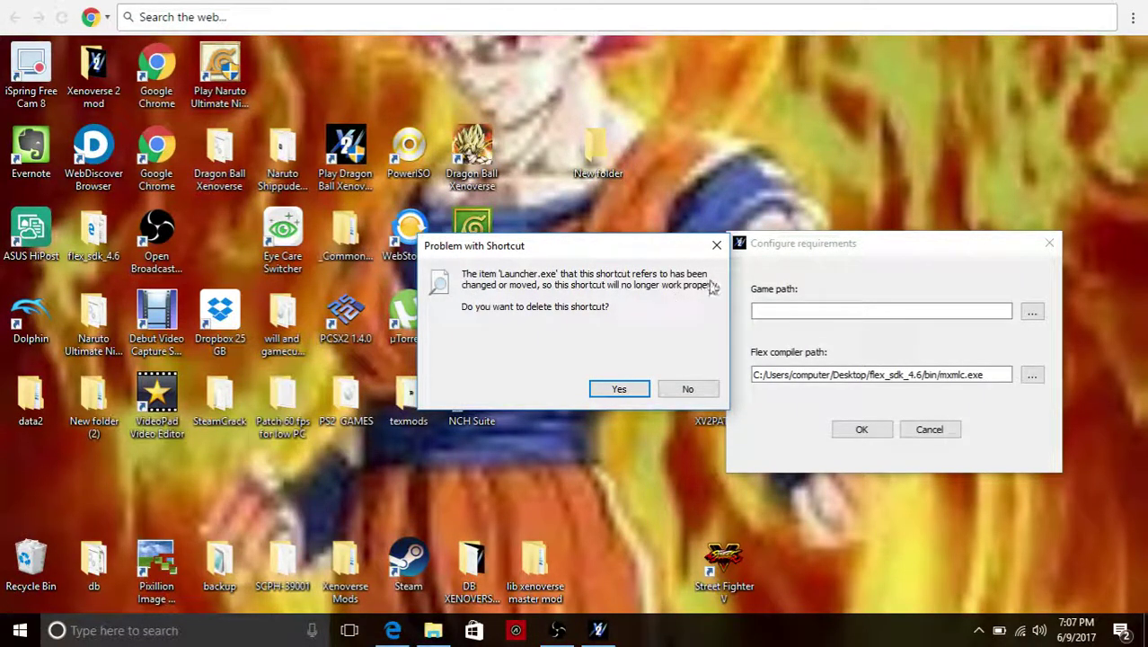
left_click(716, 245)
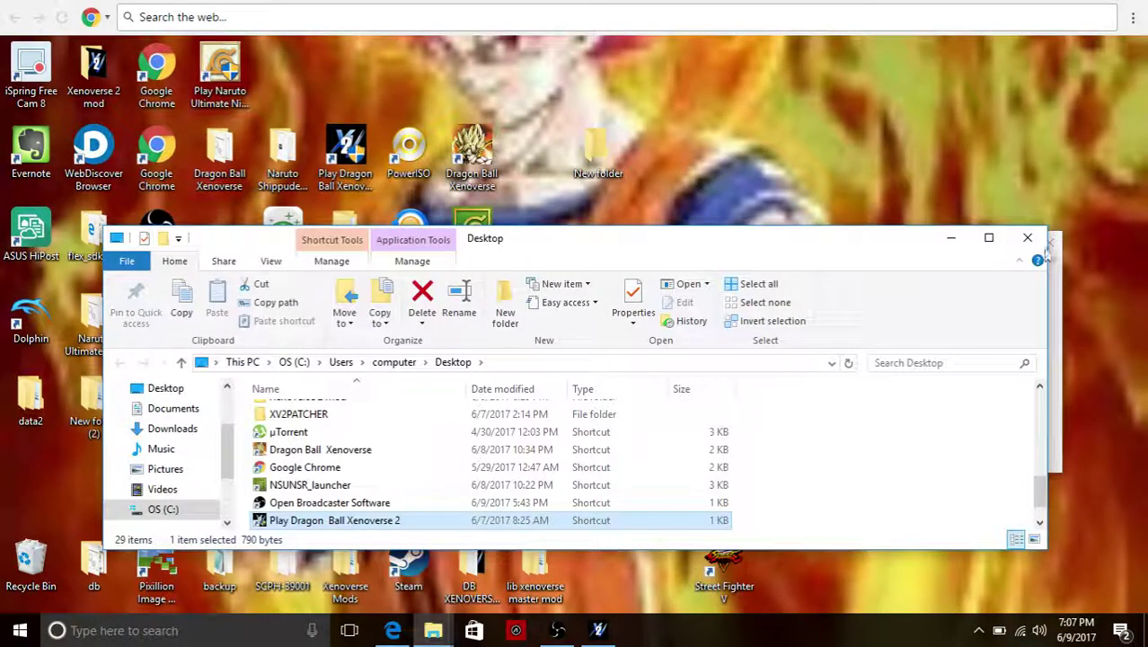
Look for the game folder in This PC, OneDrive, Documents and Downloads, and search Downloads for "dragon ball"
left_click(990, 238)
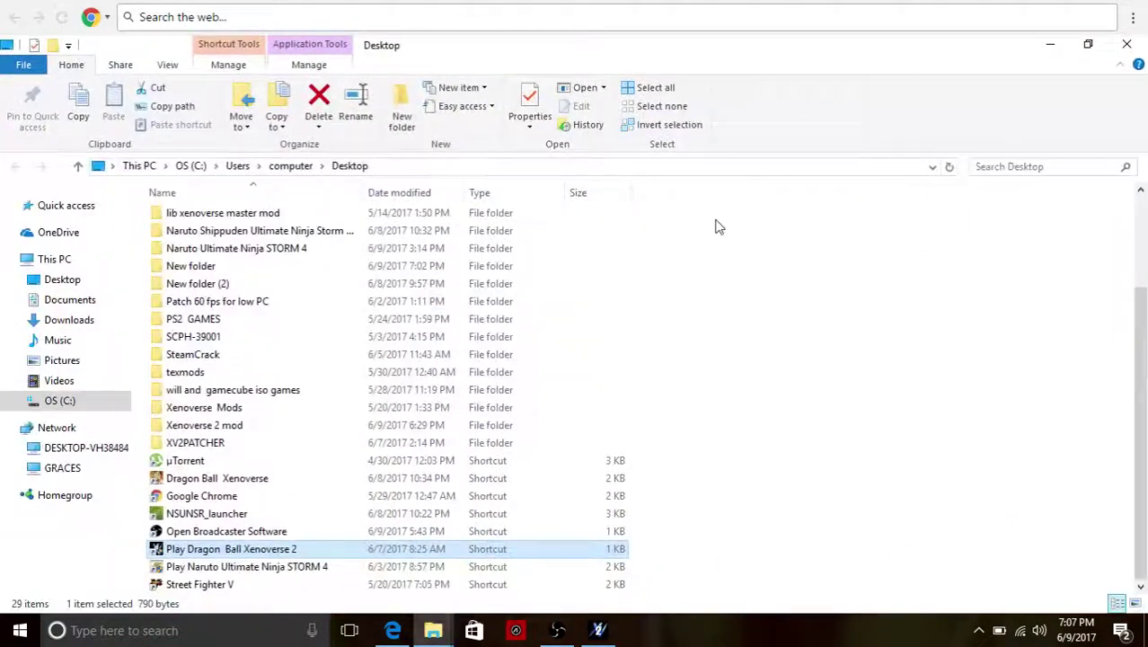
left_click(77, 259)
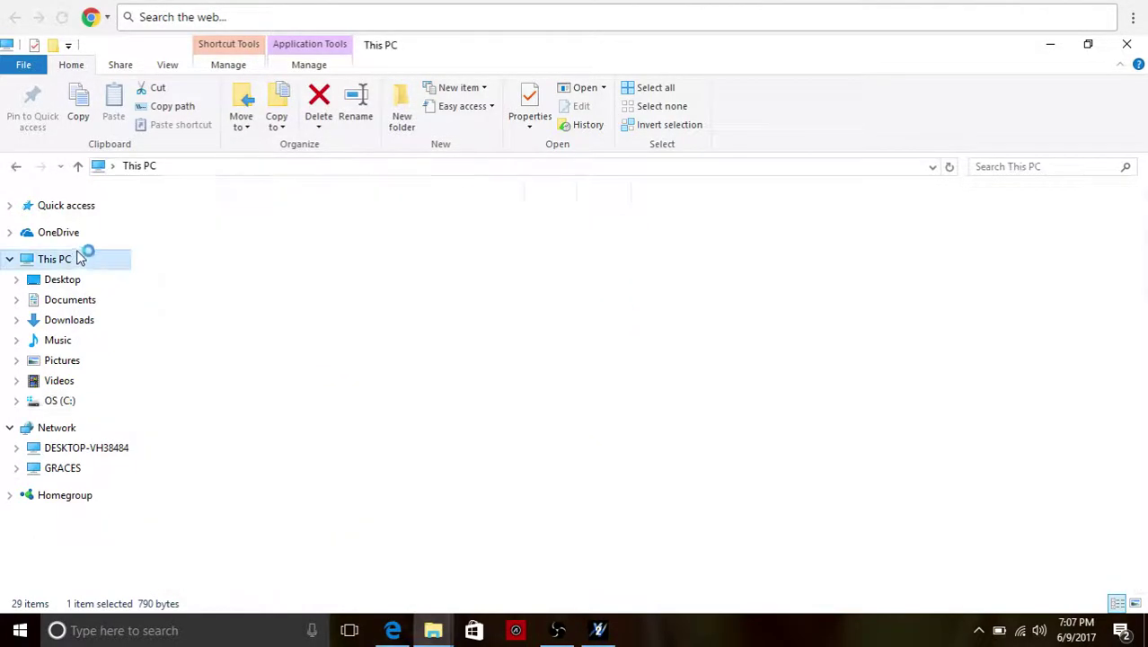
left_click(78, 236)
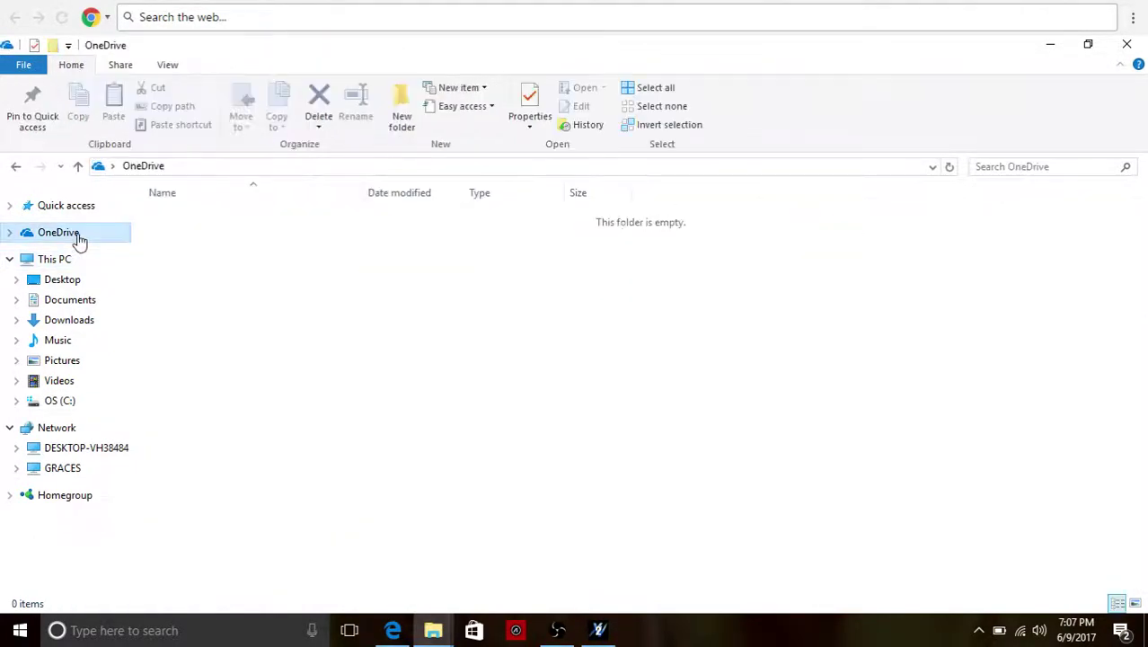
left_click(88, 303)
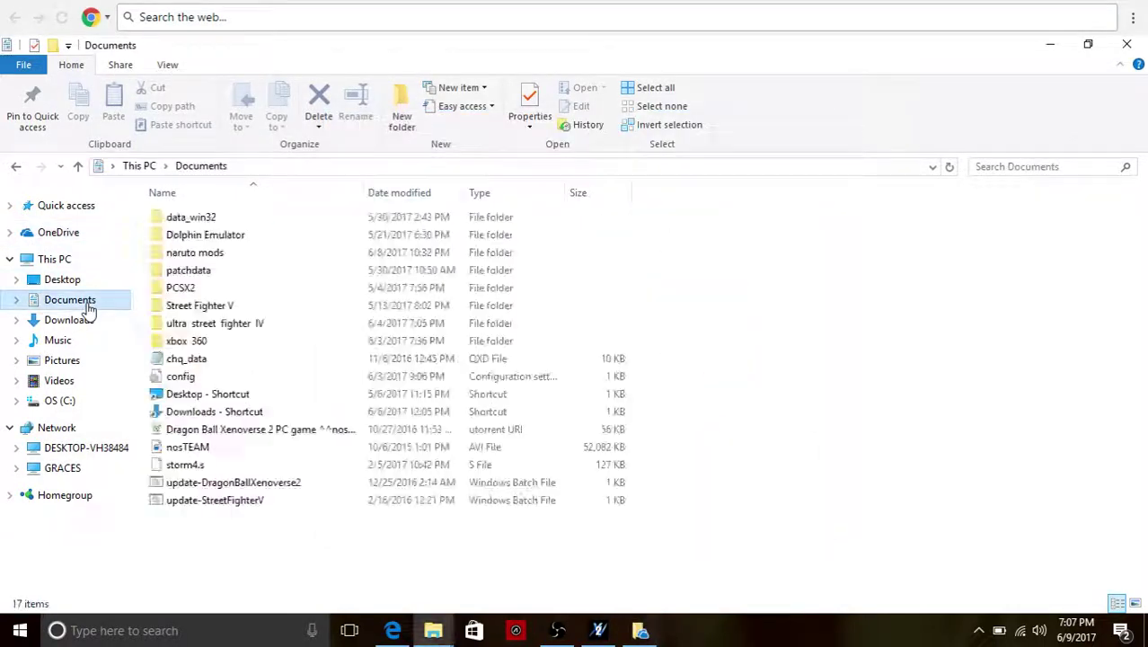
left_click(93, 324)
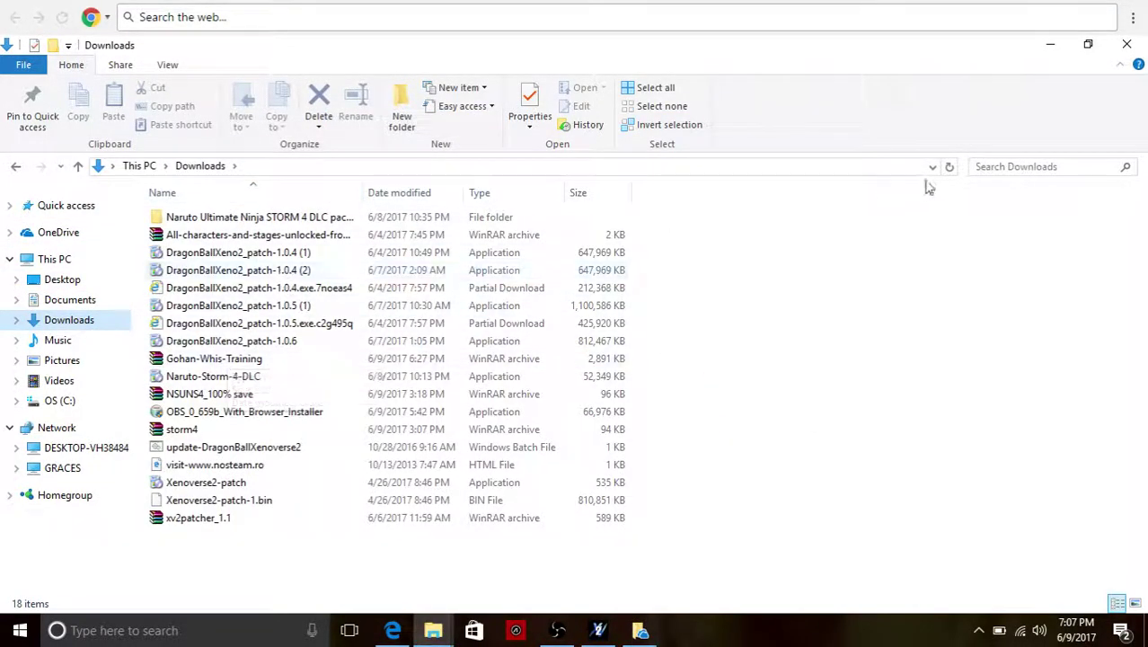
left_click(978, 169)
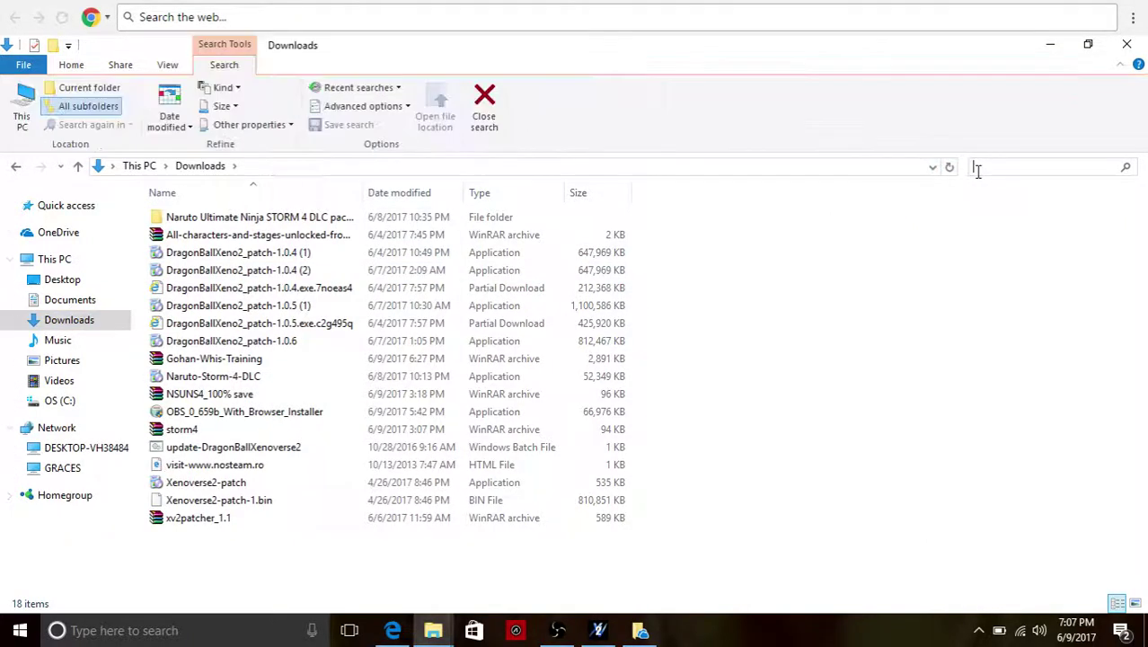
type("dragon ball")
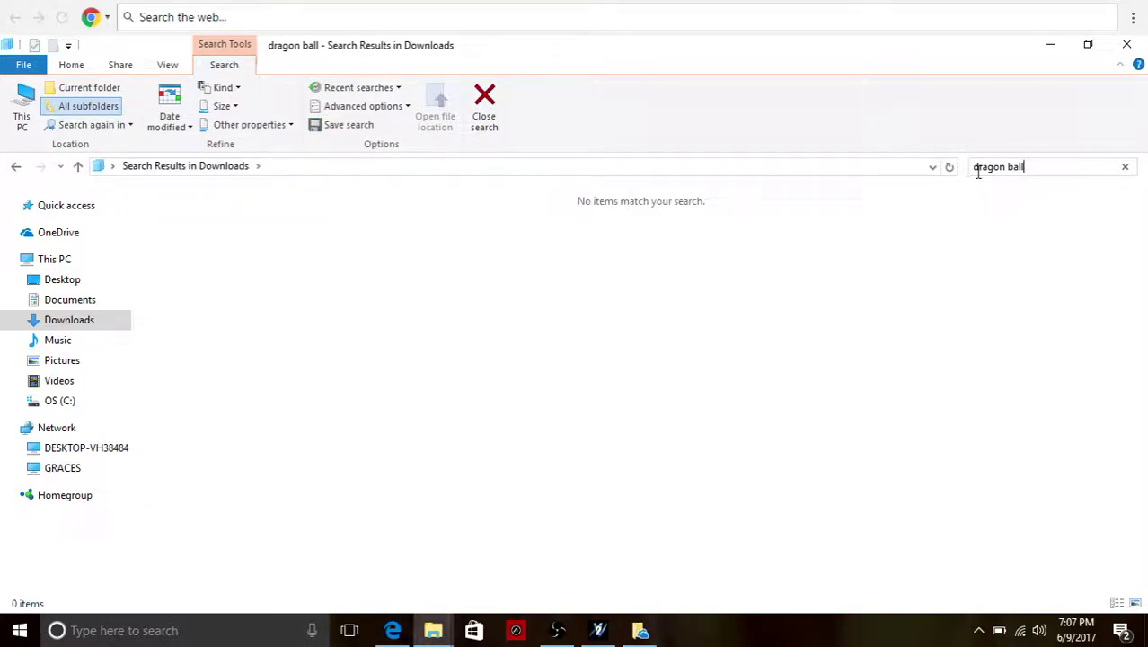
Dismiss the OneDrive setup window and check the C: drive and the Desktop's Dragon Ball Xenoverse folder for the game files
left_click(79, 237)
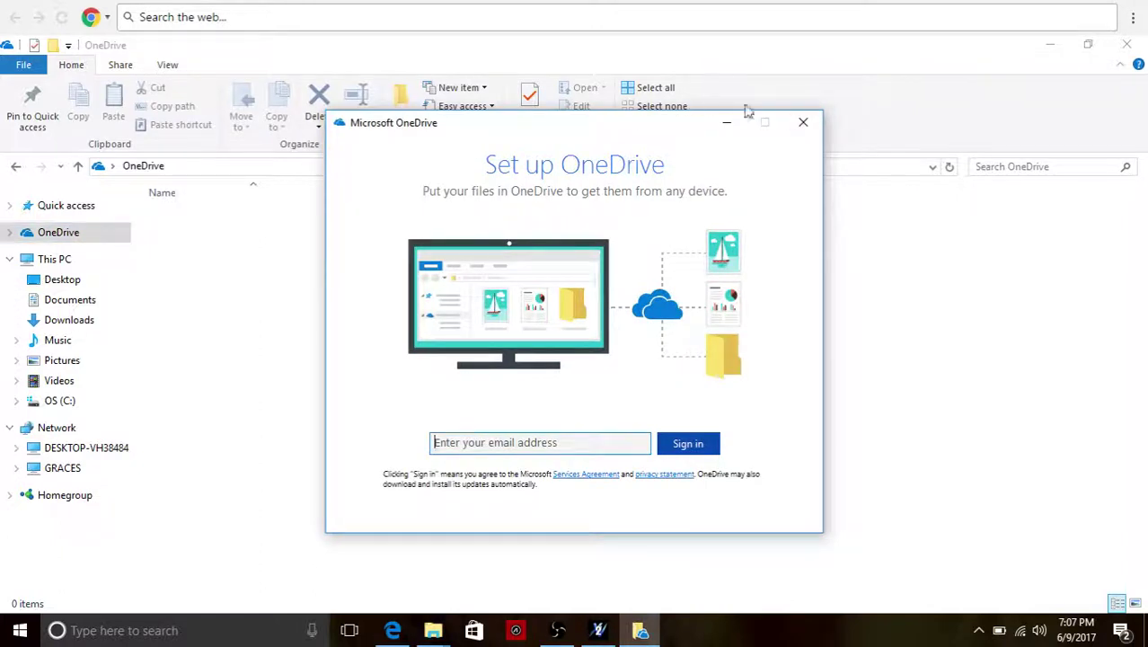
left_click(803, 122)
left_click(79, 261)
double_click(251, 348)
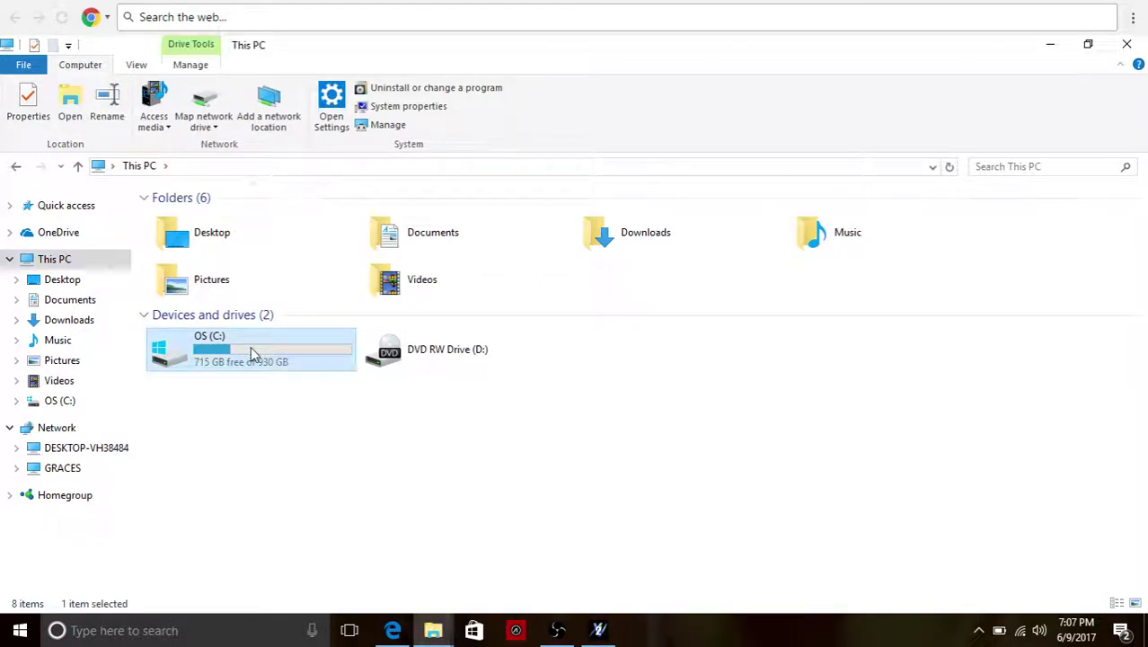
left_click(78, 281)
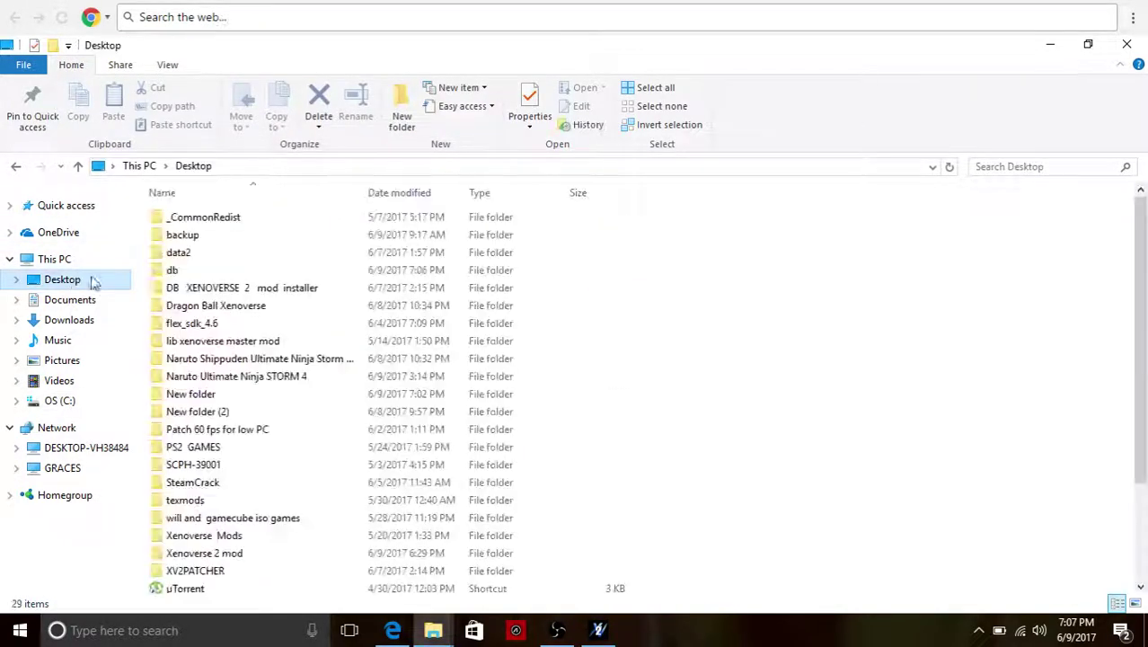
double_click(301, 342)
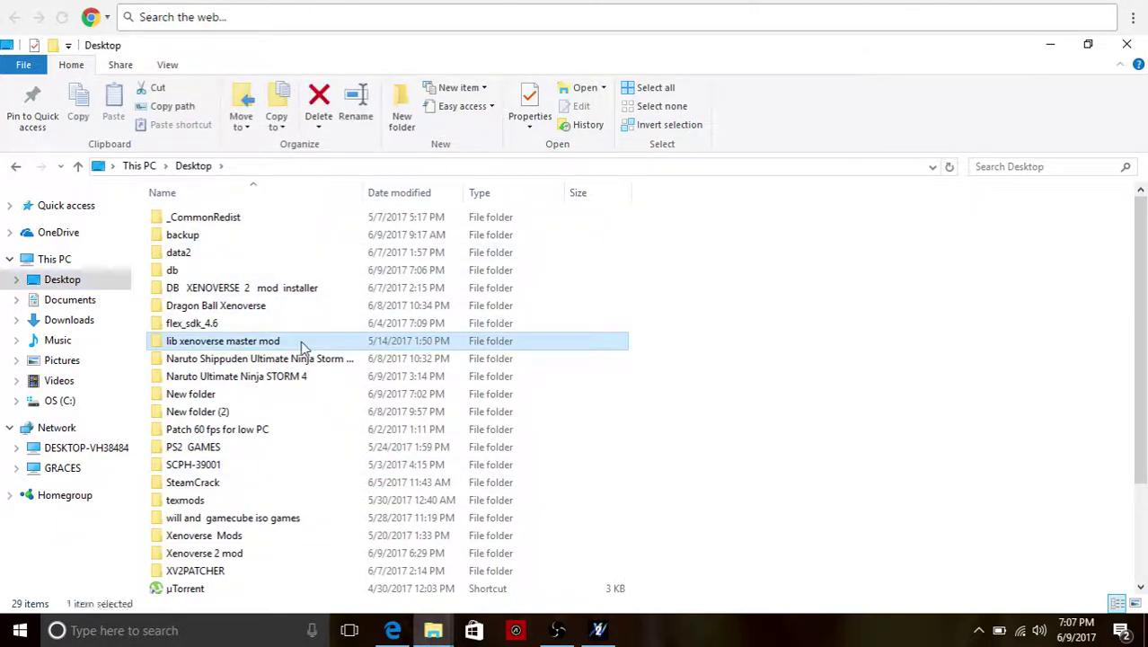
left_click(16, 166)
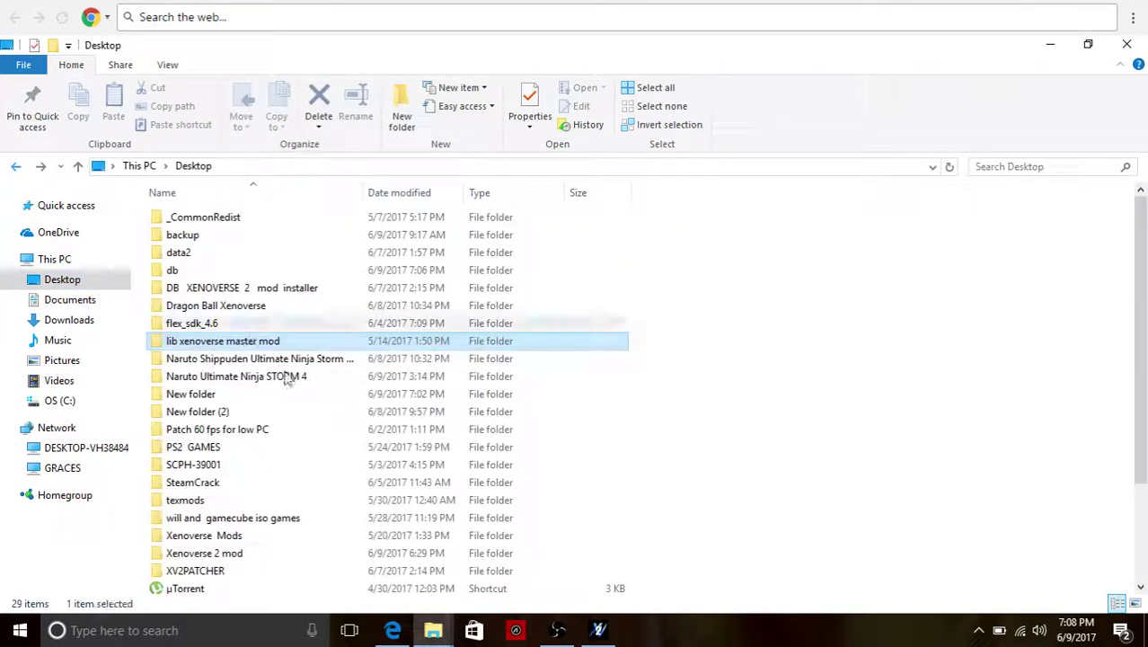
double_click(301, 314)
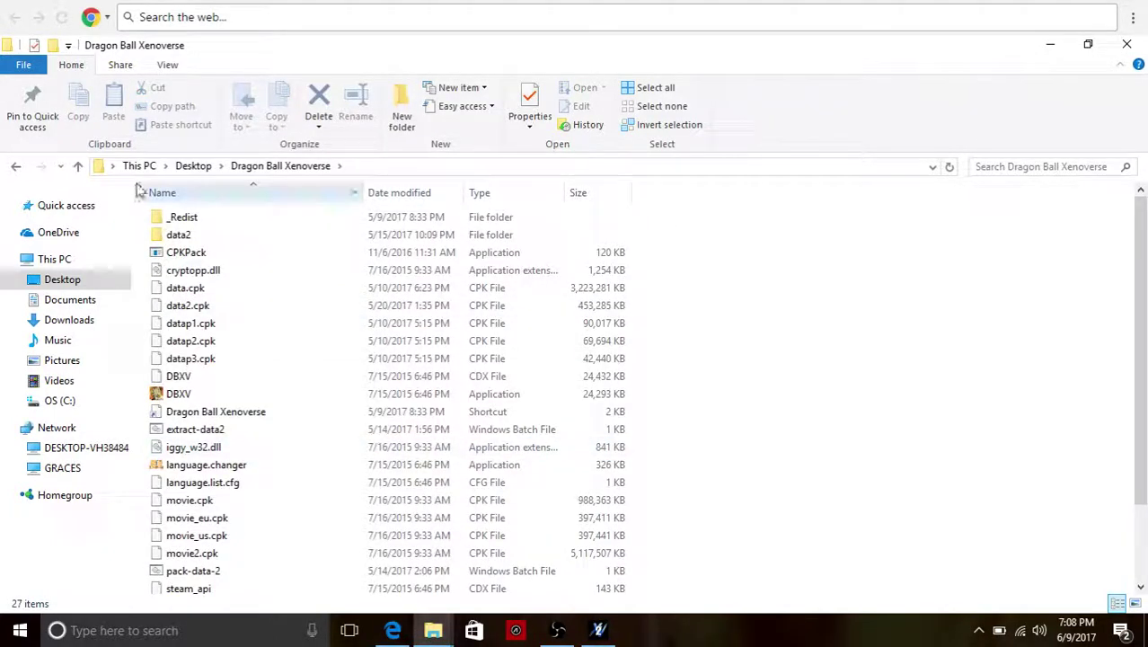
left_click(16, 166)
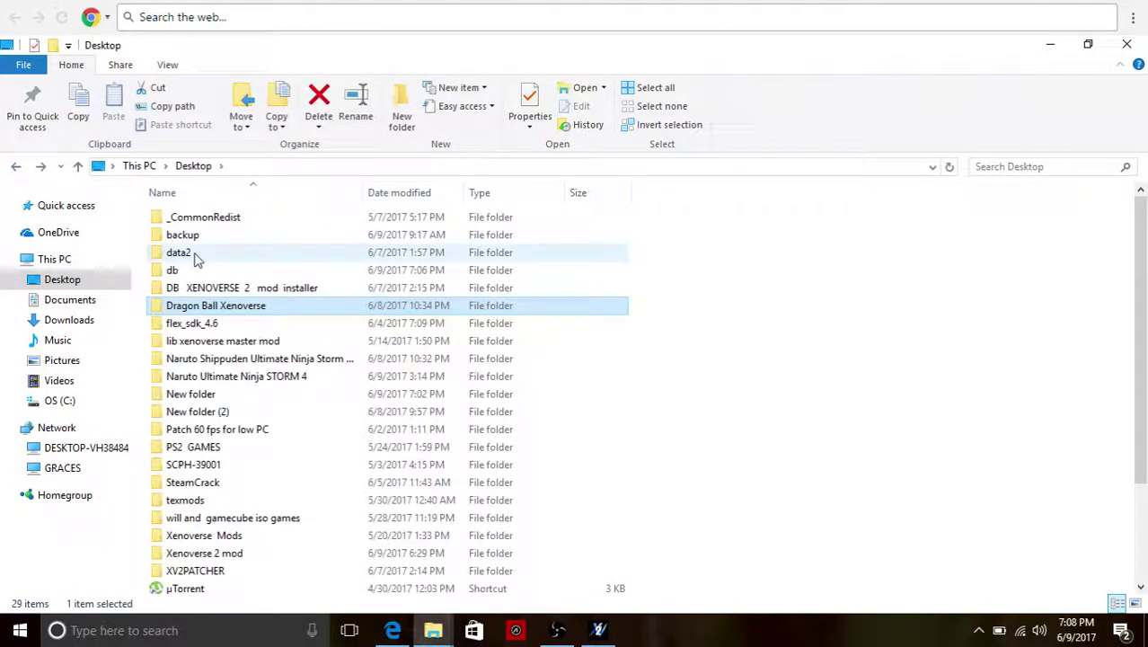
Move the Dragon Ball Xenoverse 2 folder out of the db folder onto the Desktop and open it there
left_click(236, 275)
double_click(236, 275)
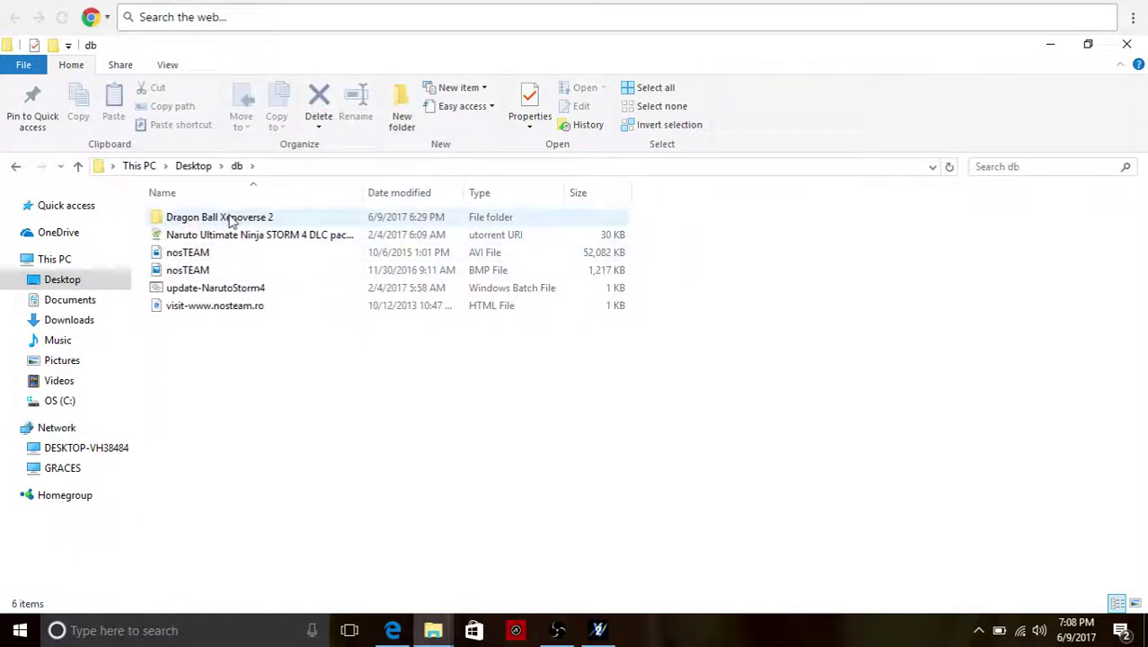
left_click_drag(229, 220, 190, 170)
left_click(190, 170)
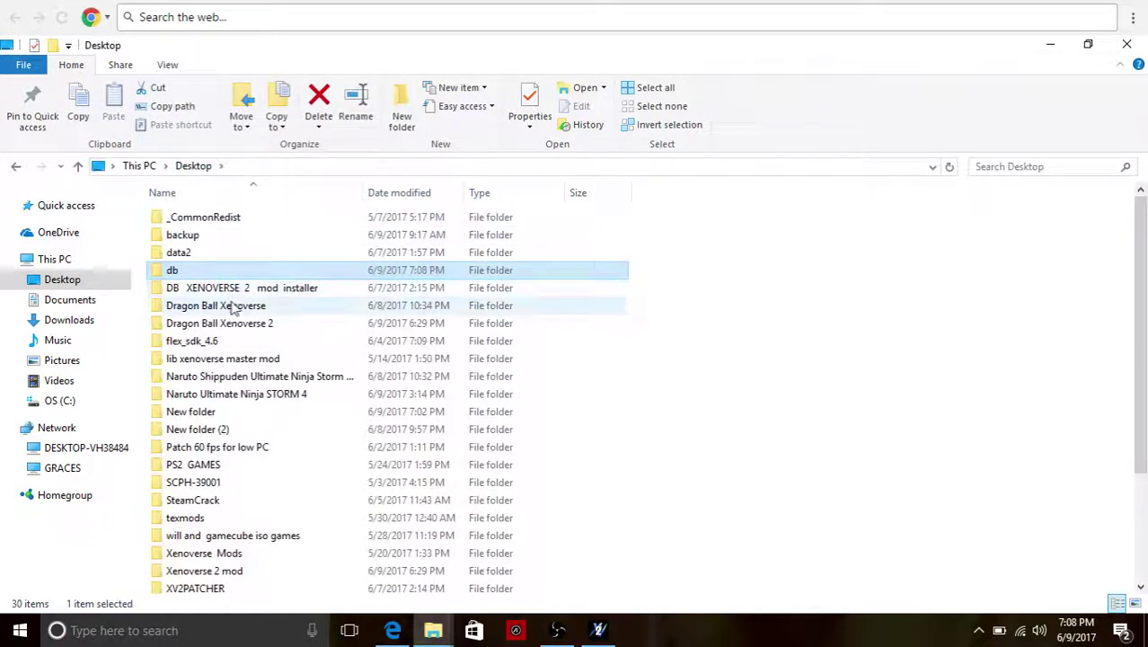
double_click(264, 325)
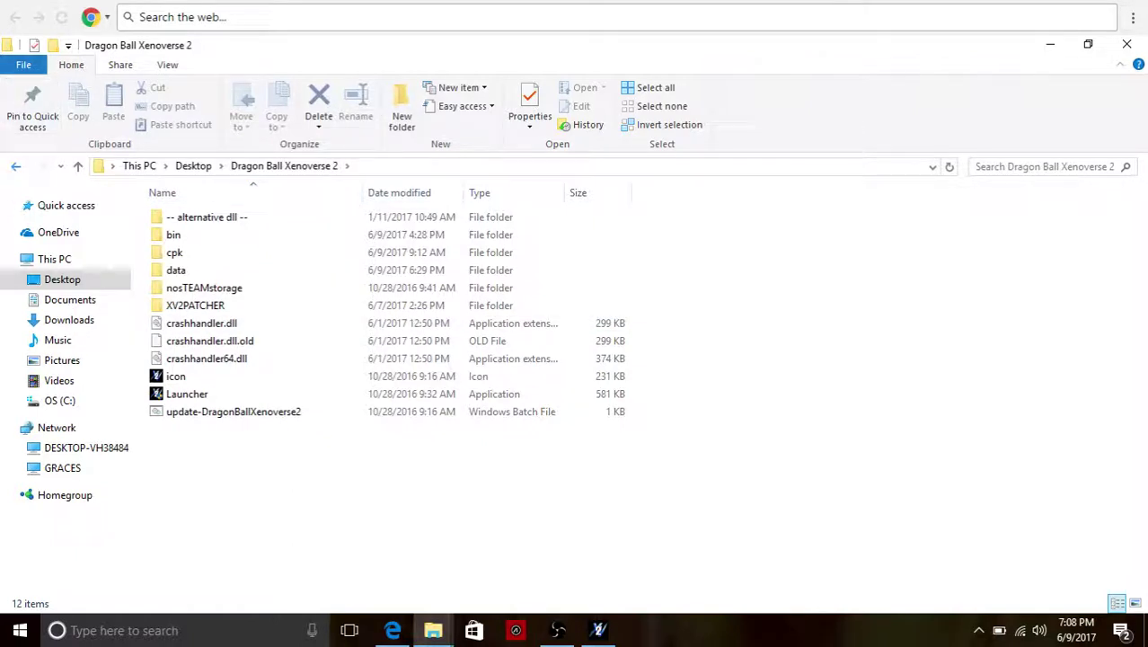
Set the installer's game path to DBXV2.exe in the Desktop's Dragon Ball Xenoverse 2/bin folder and accept the configured requirements
left_click(598, 630)
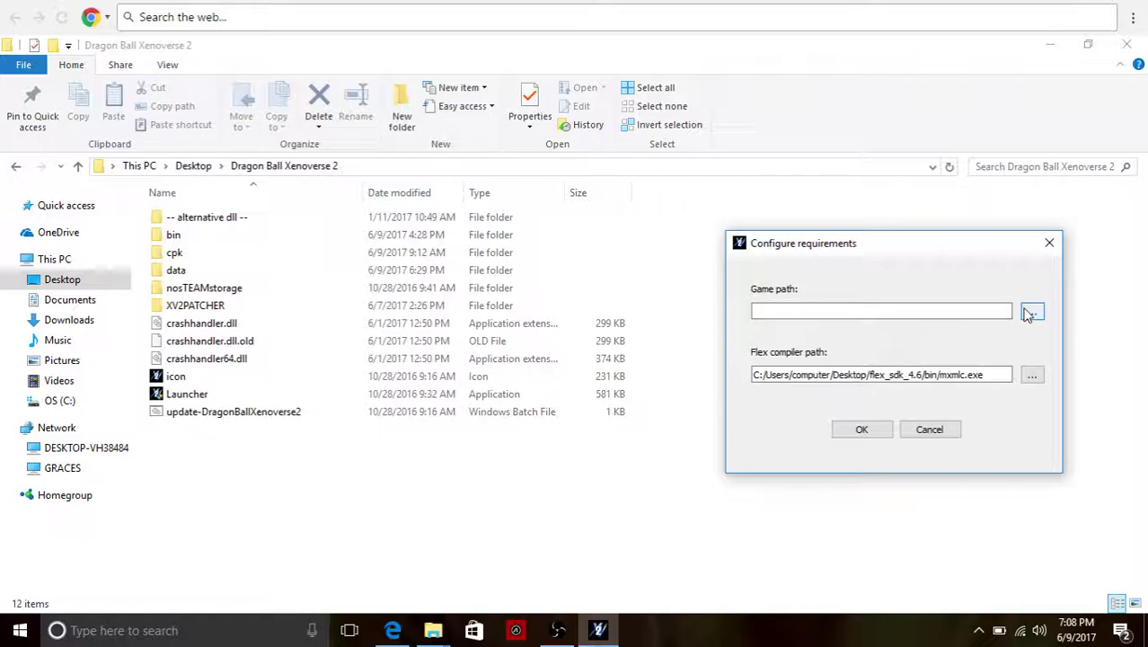
left_click(1031, 312)
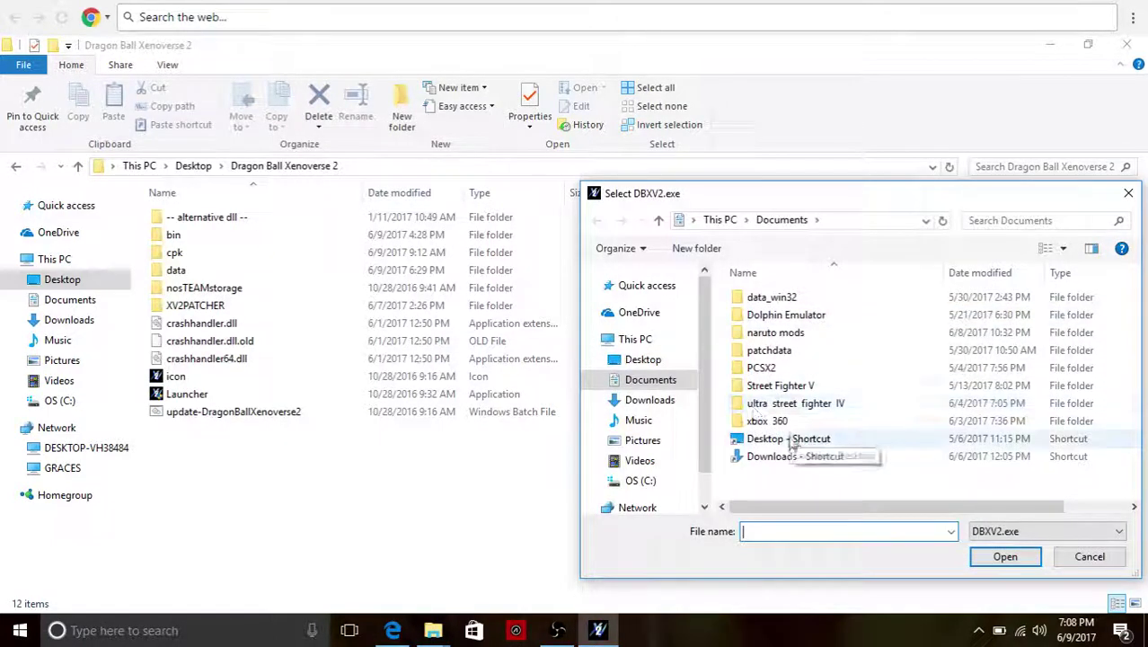
left_click(660, 362)
double_click(832, 404)
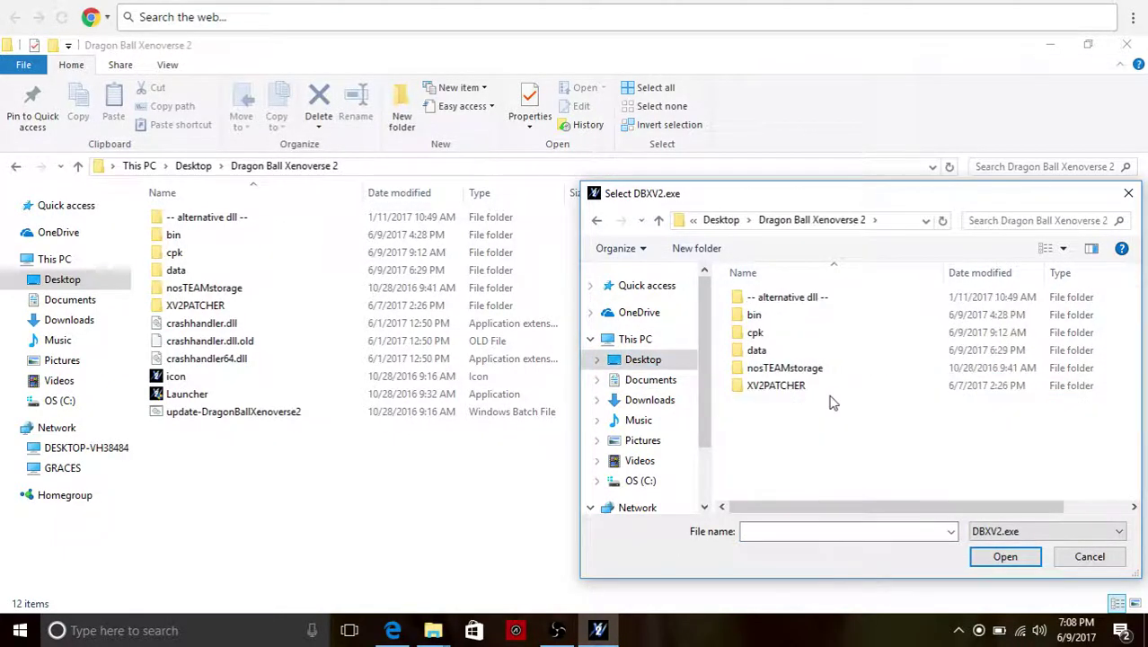
left_click(788, 315)
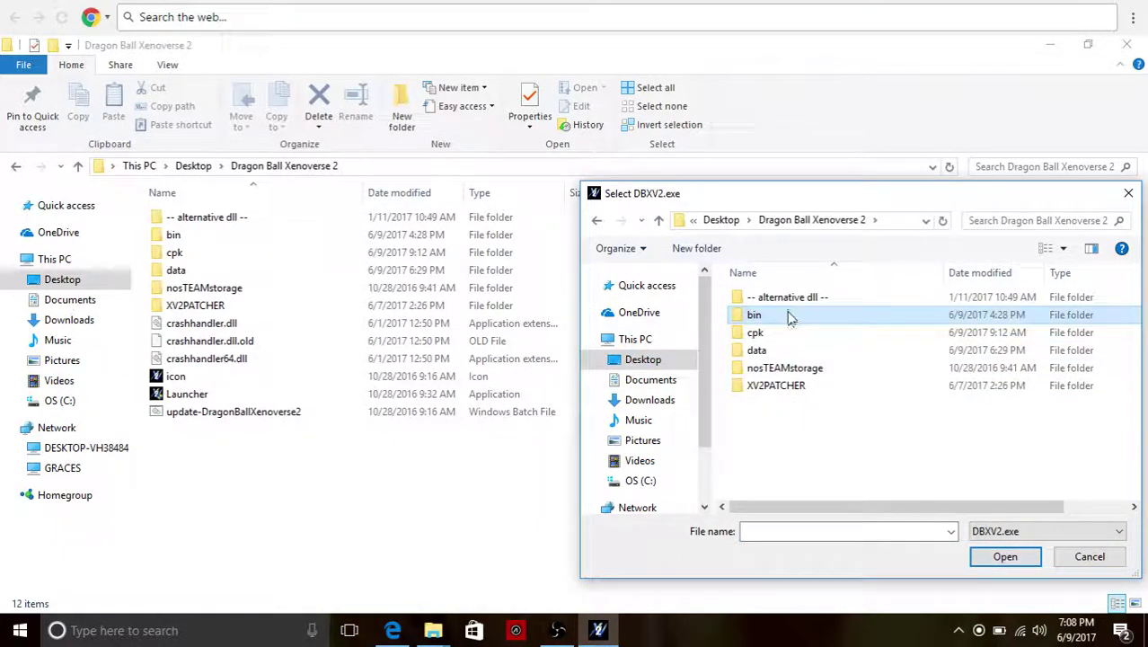
double_click(787, 322)
left_click(787, 321)
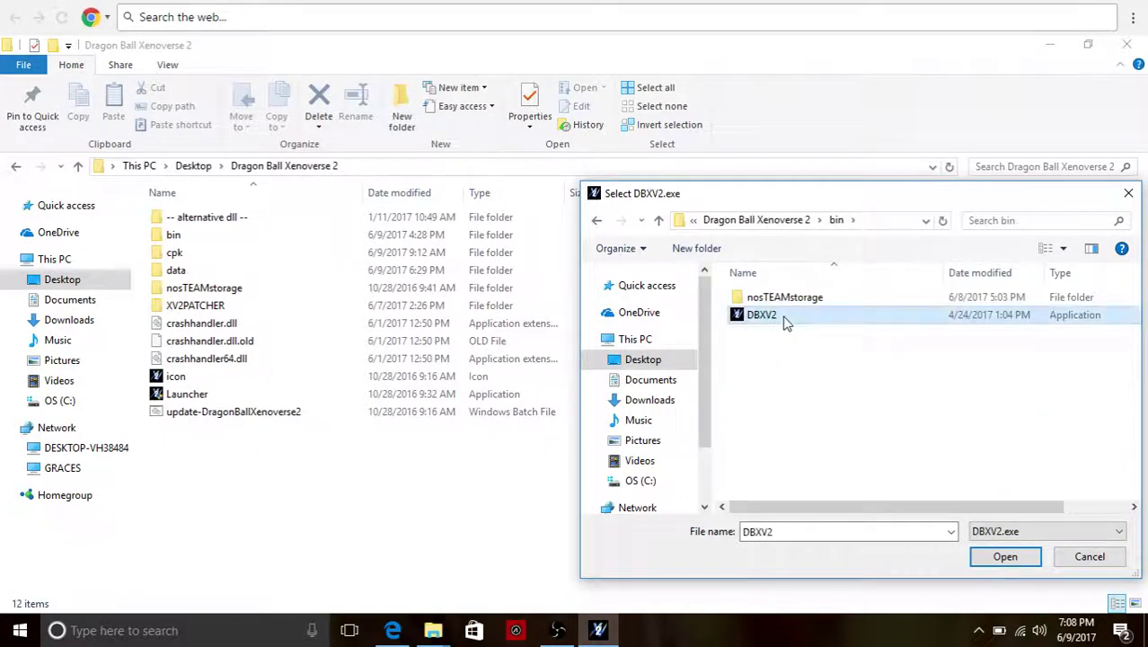
left_click(1020, 559)
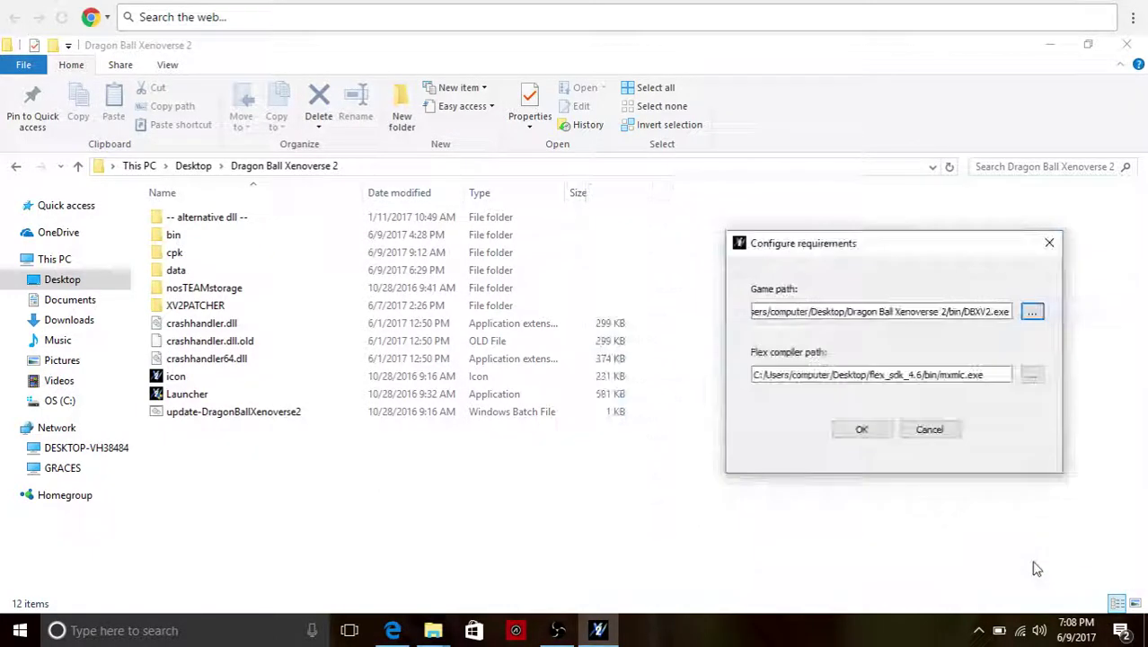
left_click(860, 435)
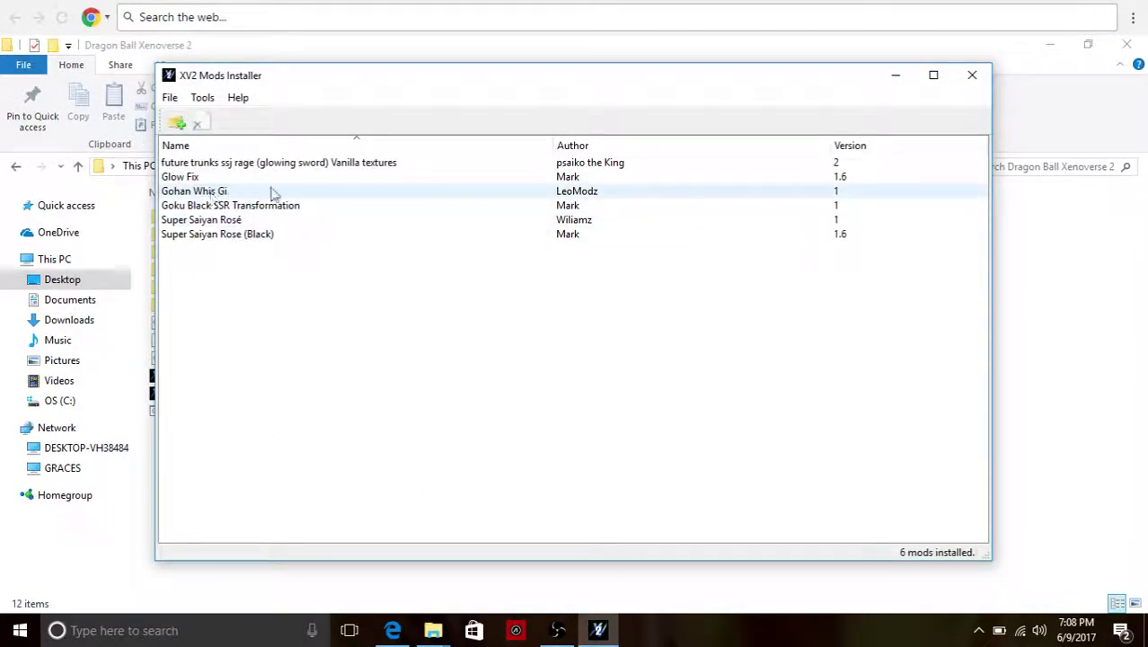
Switch to Microsoft Edge to view the Gohan (Whis Training) mod page on xenoversemods.com, and minimize the browser
left_click(392, 630)
left_click(878, 45)
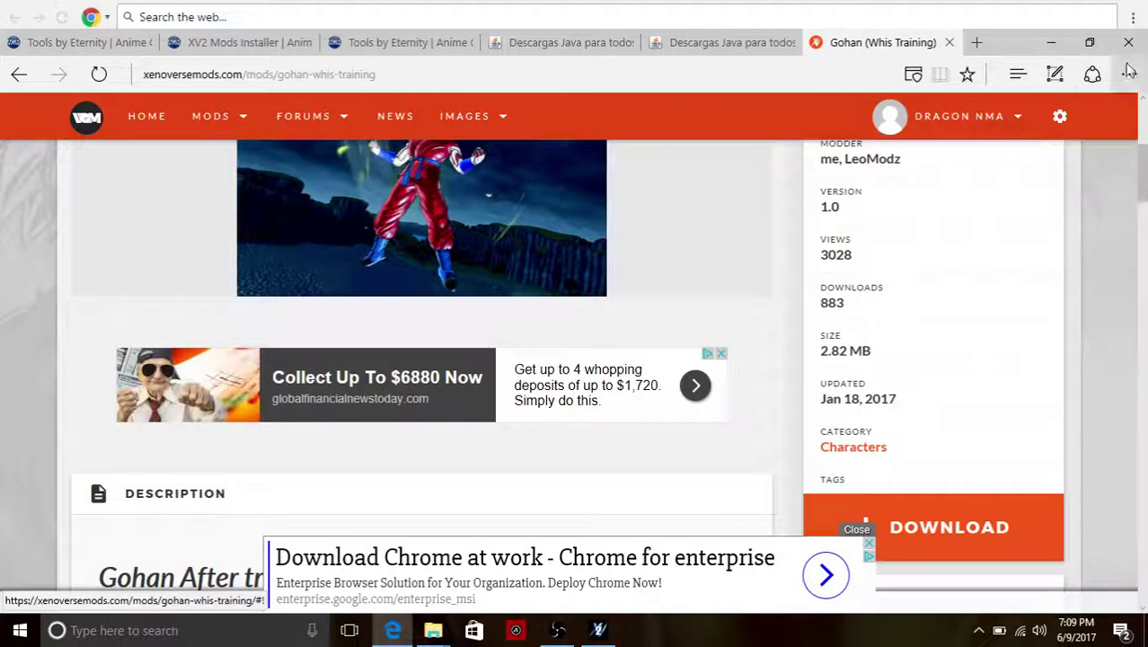
left_click(1050, 42)
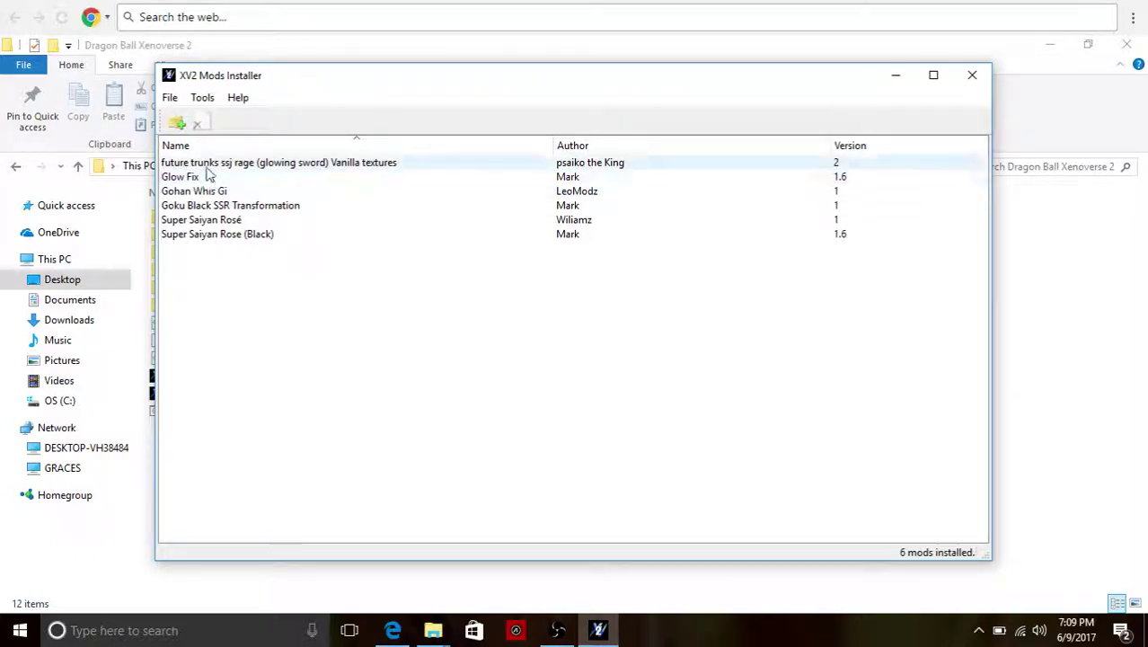
Close the XV2 Mods Installer and switch to the Dragon Ball Xenoverse 2 folder window
left_click(972, 75)
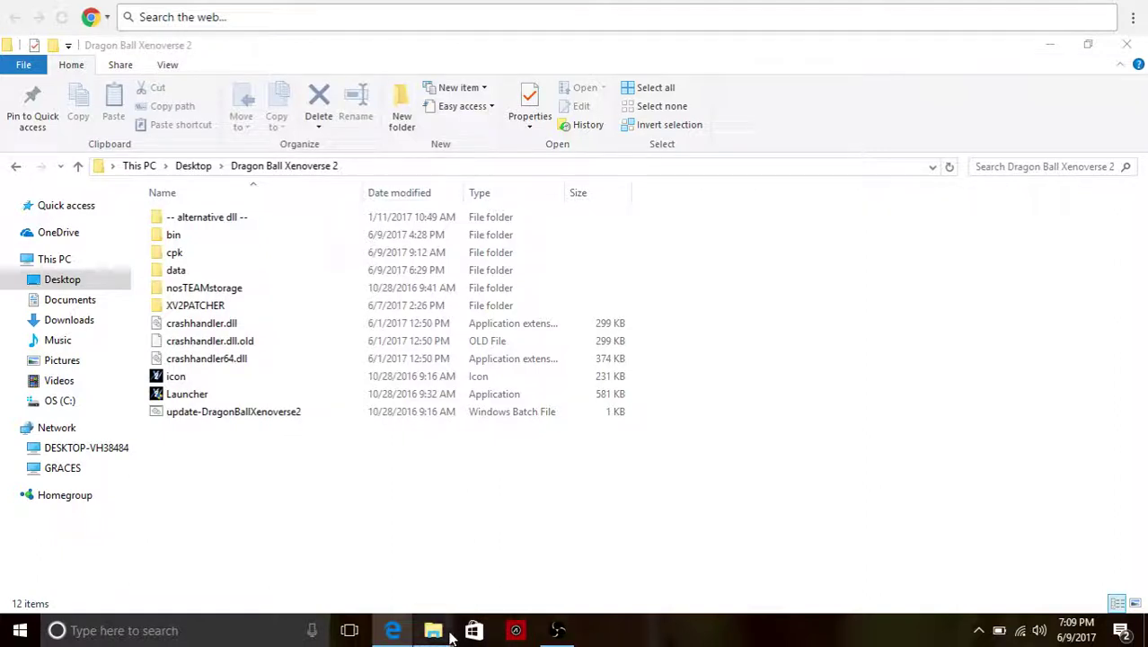
mouse_move(452, 637)
mouse_move(506, 589)
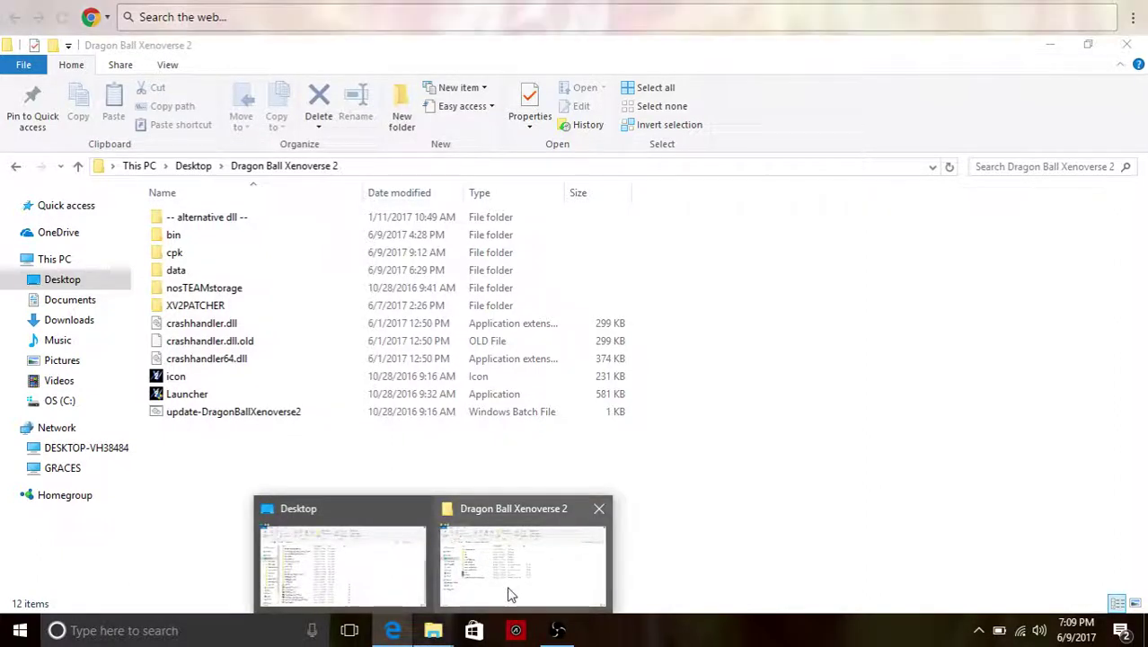